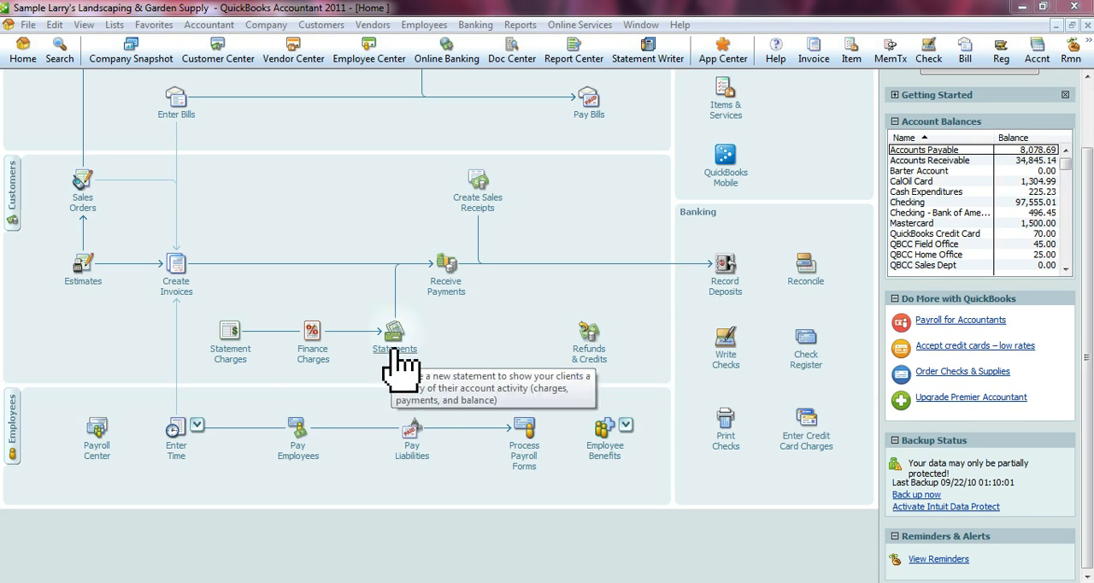
# - Start creating customer statements dated 12/31/2015, covering all open transactions as of the statement date
pyautogui.click(322, 28)
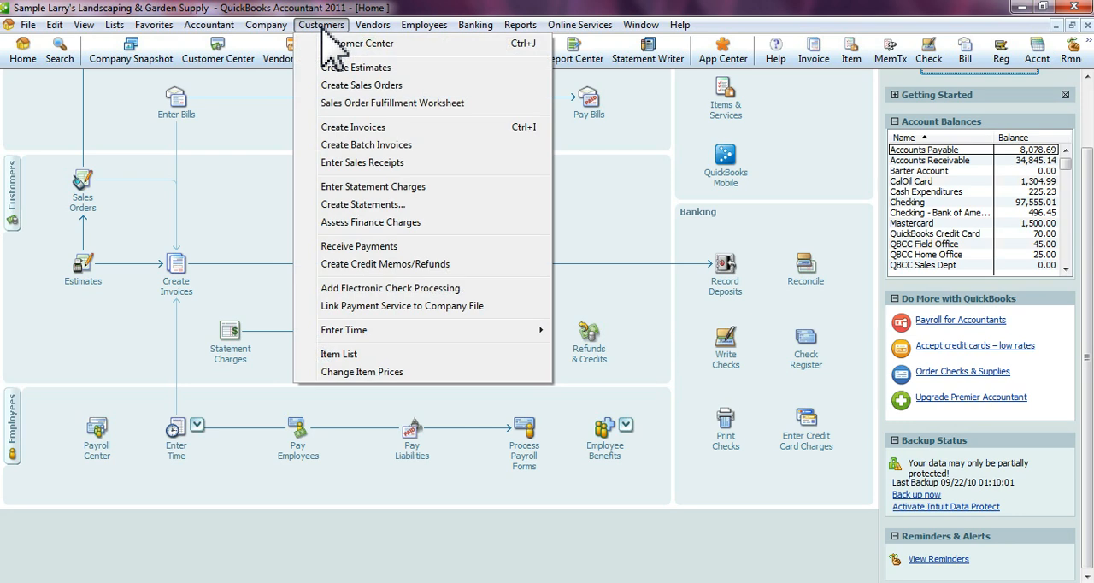
pyautogui.click(394, 205)
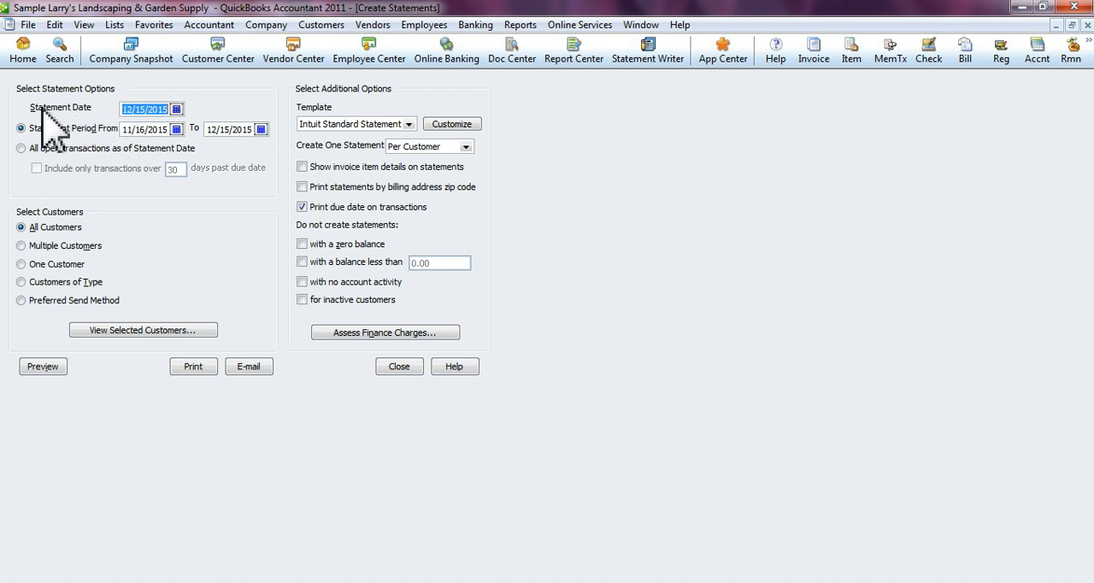
pyautogui.click(177, 109)
pyautogui.click(212, 203)
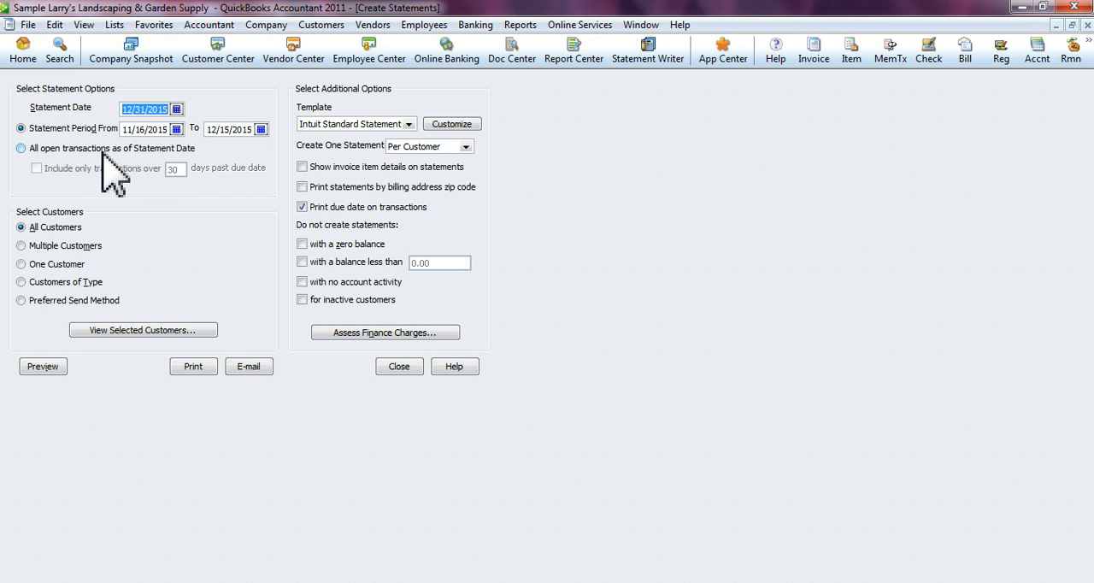
pyautogui.click(50, 150)
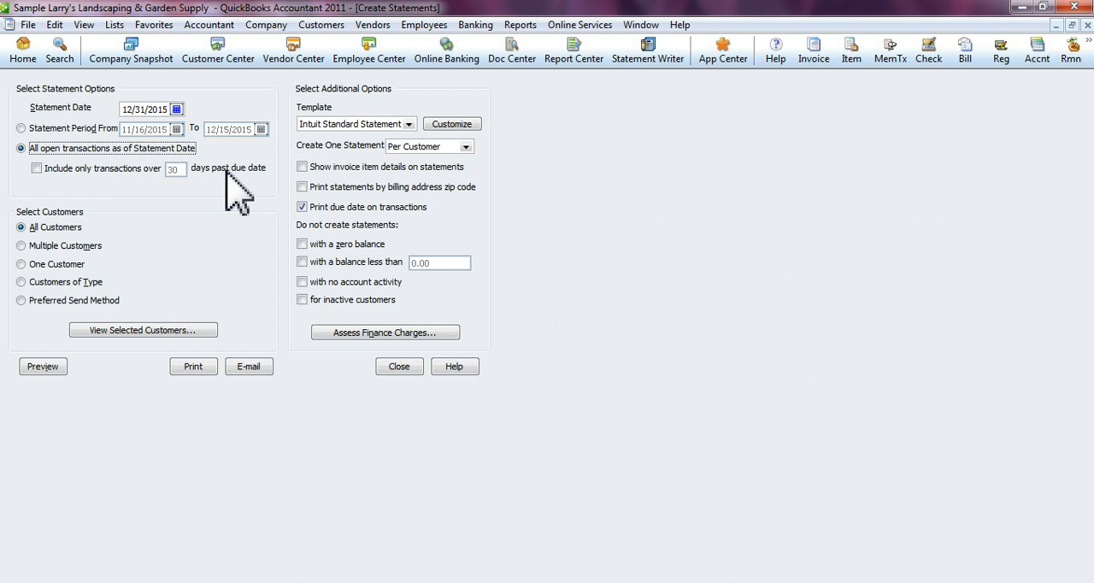
# - Try limiting the statements to transactions over 45 and over 60 days past due, and turn the limit off again
pyautogui.click(36, 169)
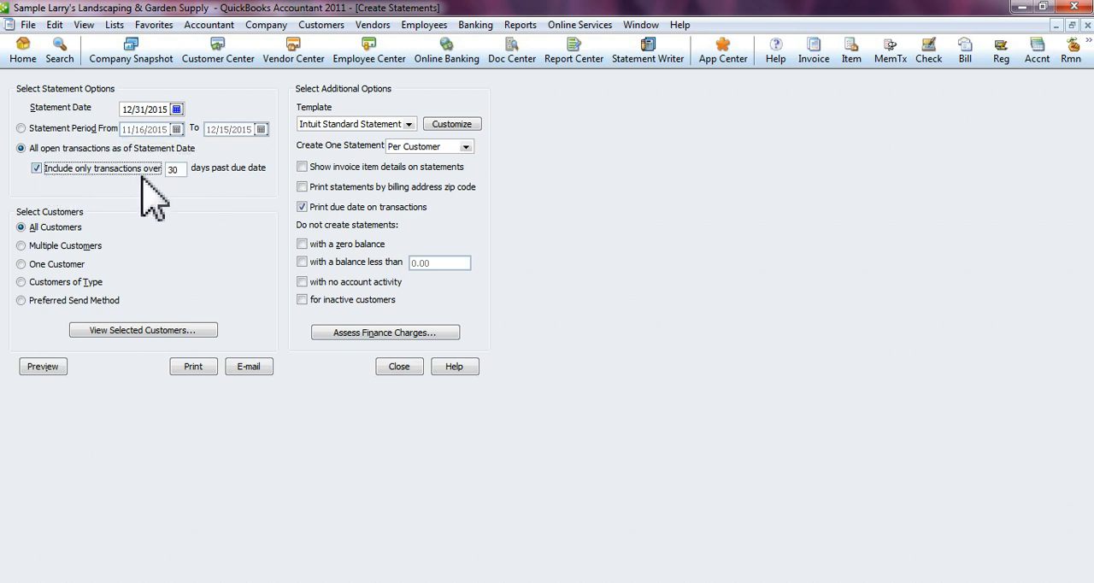
pyautogui.click(172, 169)
pyautogui.write('45')
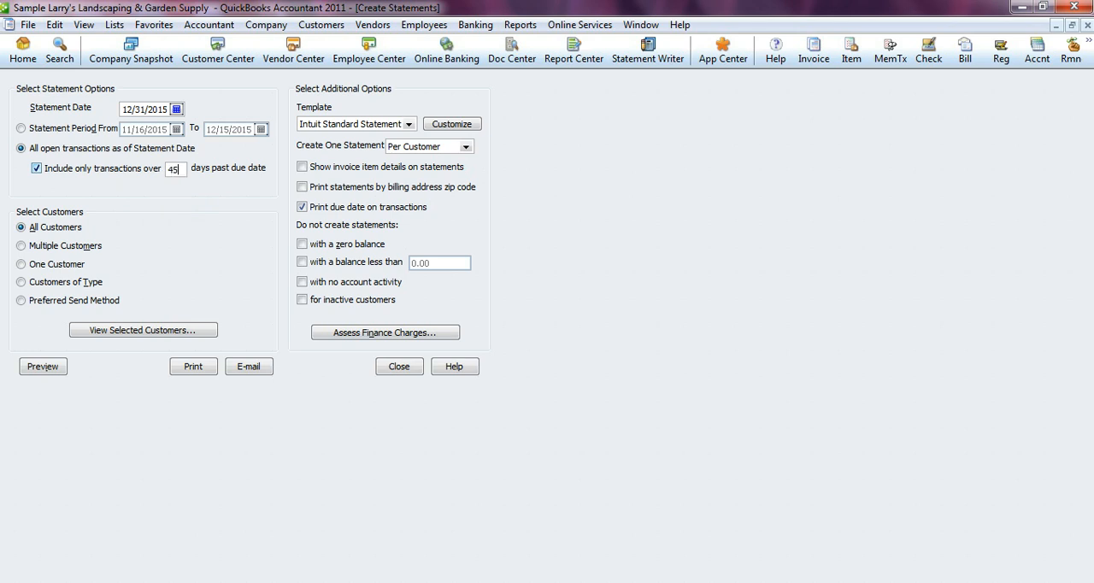
pyautogui.press('BackSpace')
pyautogui.press('BackSpace')
pyautogui.write('60')
pyautogui.click(40, 170)
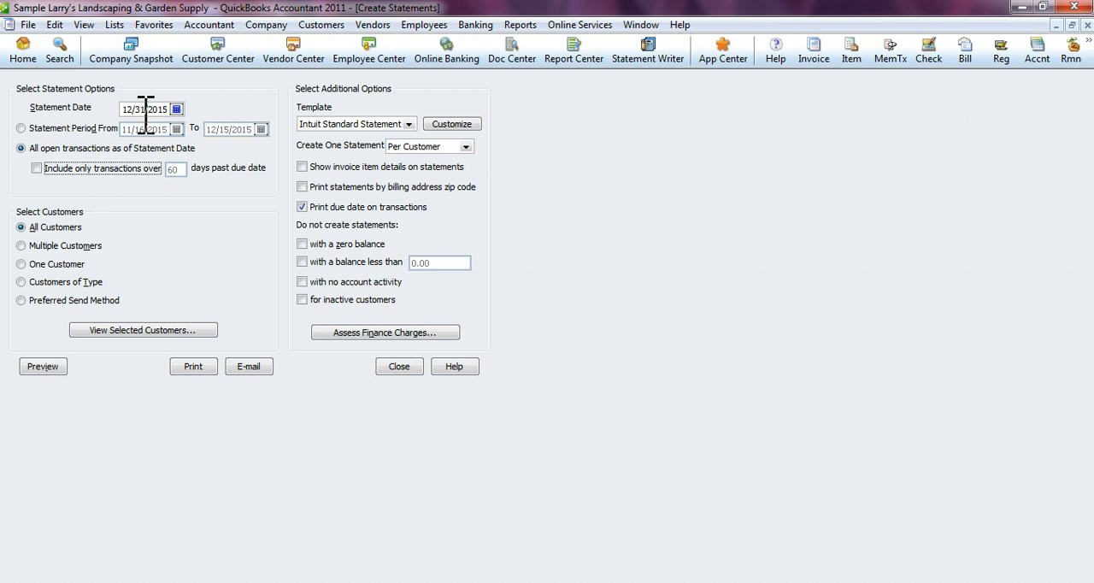
pyautogui.click(128, 168)
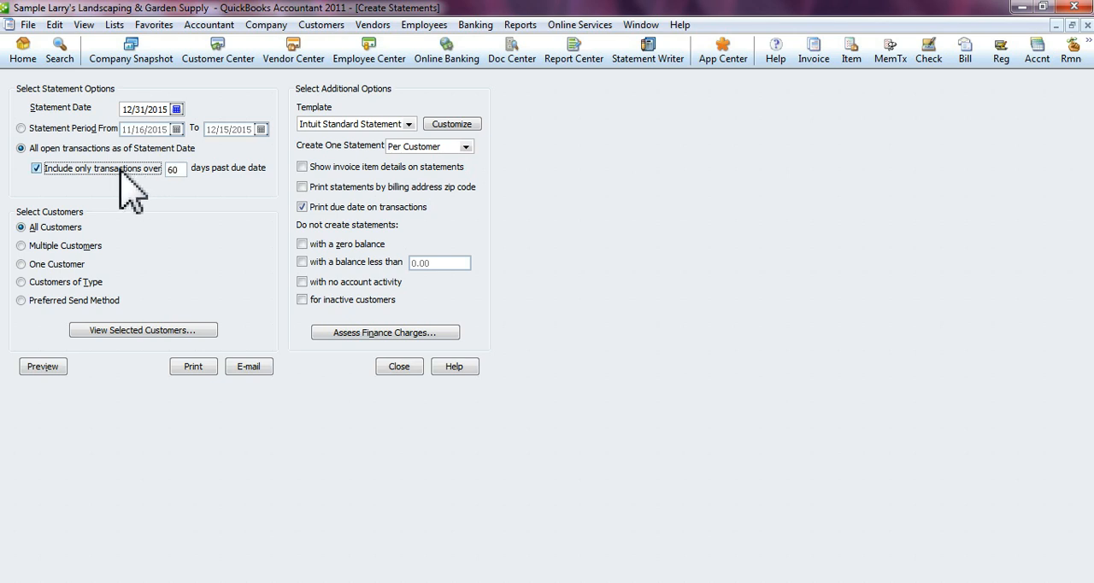
pyautogui.click(35, 169)
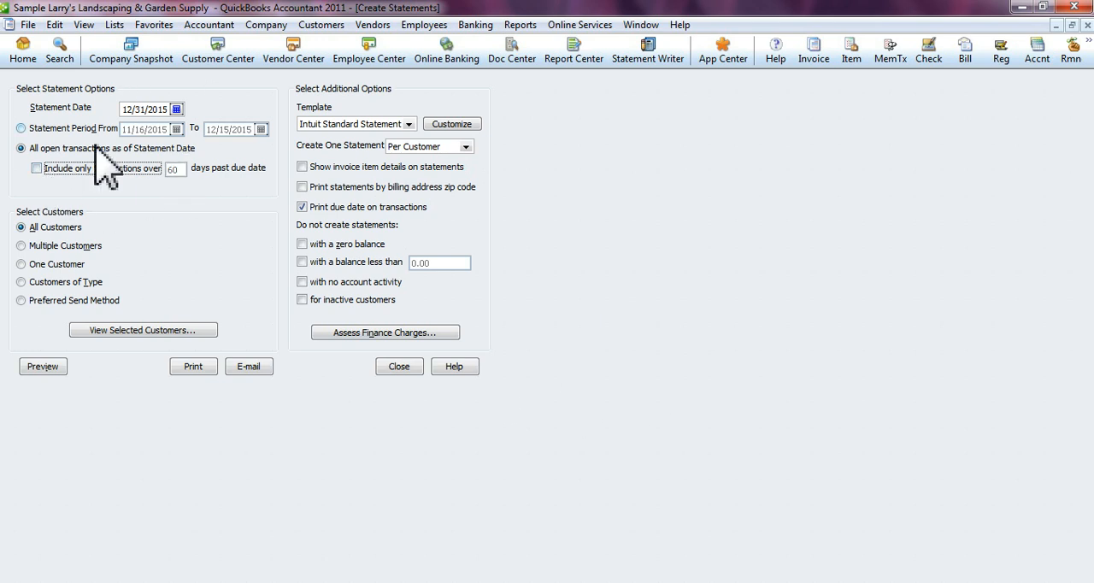
# - Switch the customer selection to Multiple Customers and look through the list of customers available for statements
pyautogui.click(86, 250)
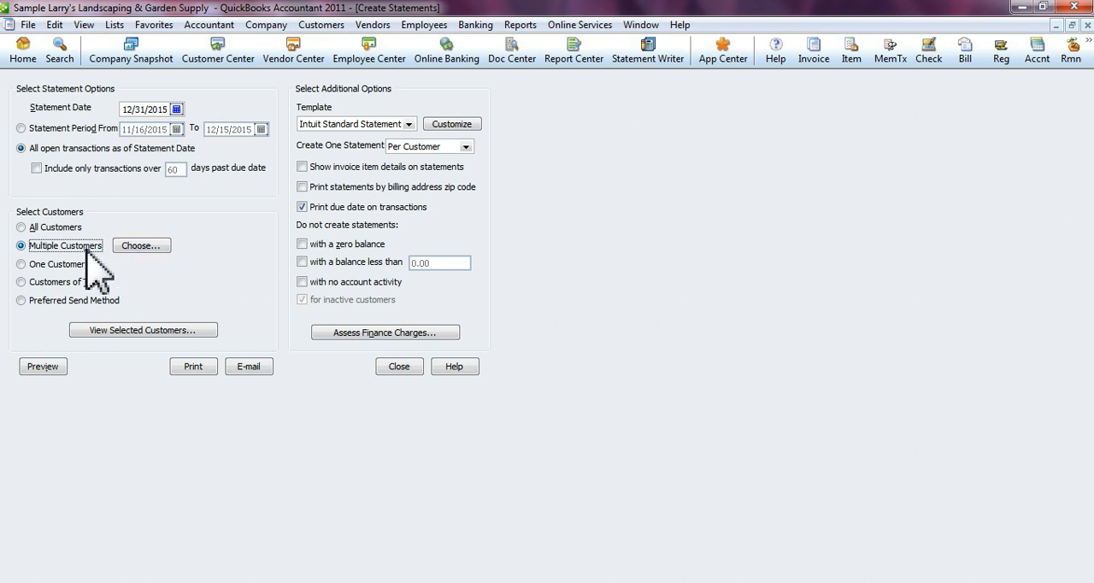
pyautogui.click(140, 246)
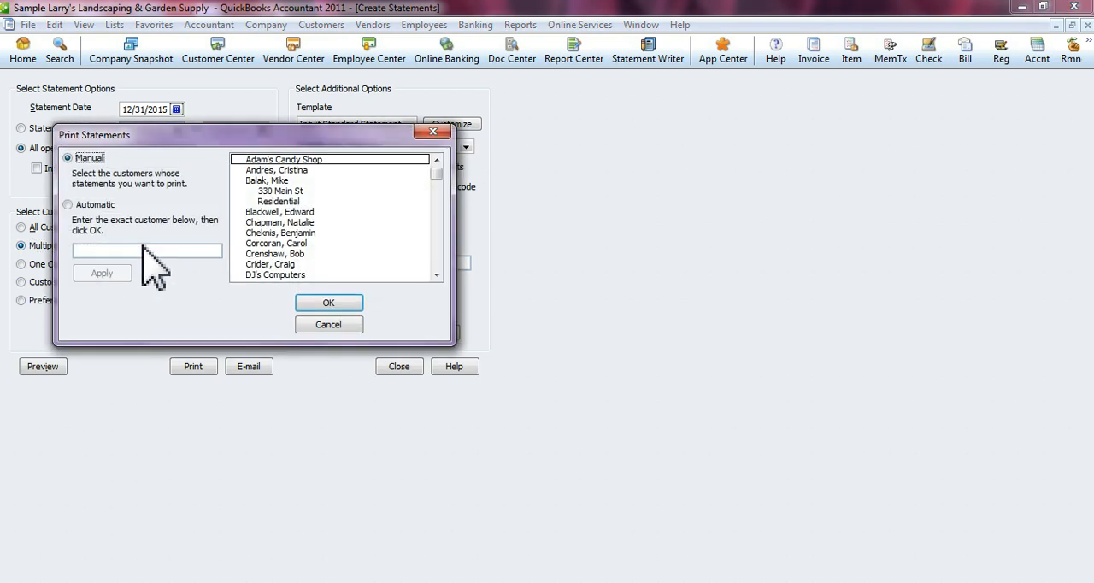
pyautogui.scroll(-1, 317, 182)
pyautogui.scroll(-1, 327, 203)
pyautogui.scroll(3, 319, 259)
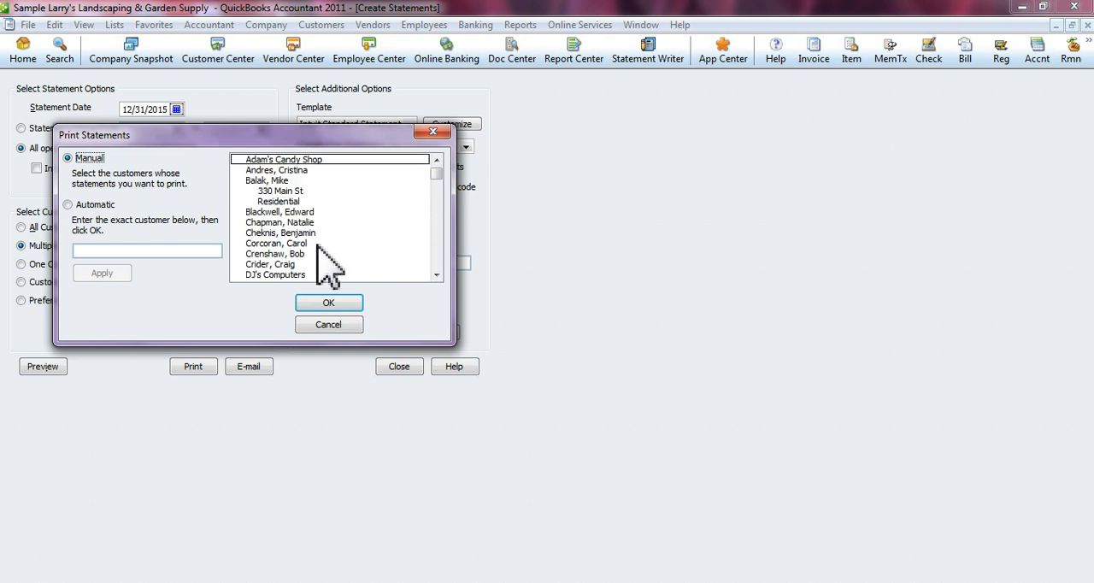
pyautogui.scroll(-5, 315, 231)
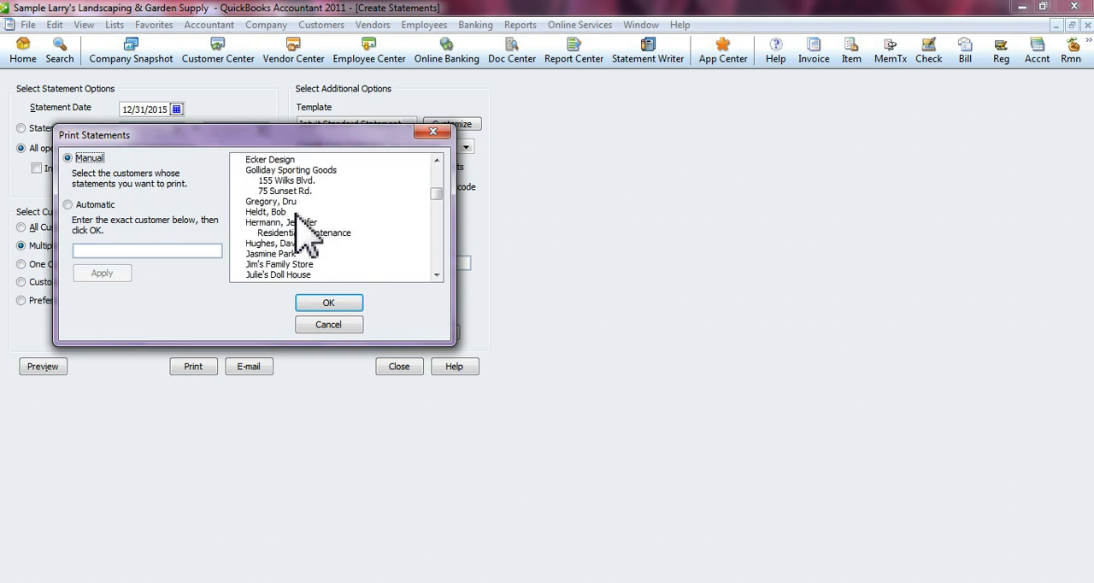
pyautogui.scroll(-9, 295, 214)
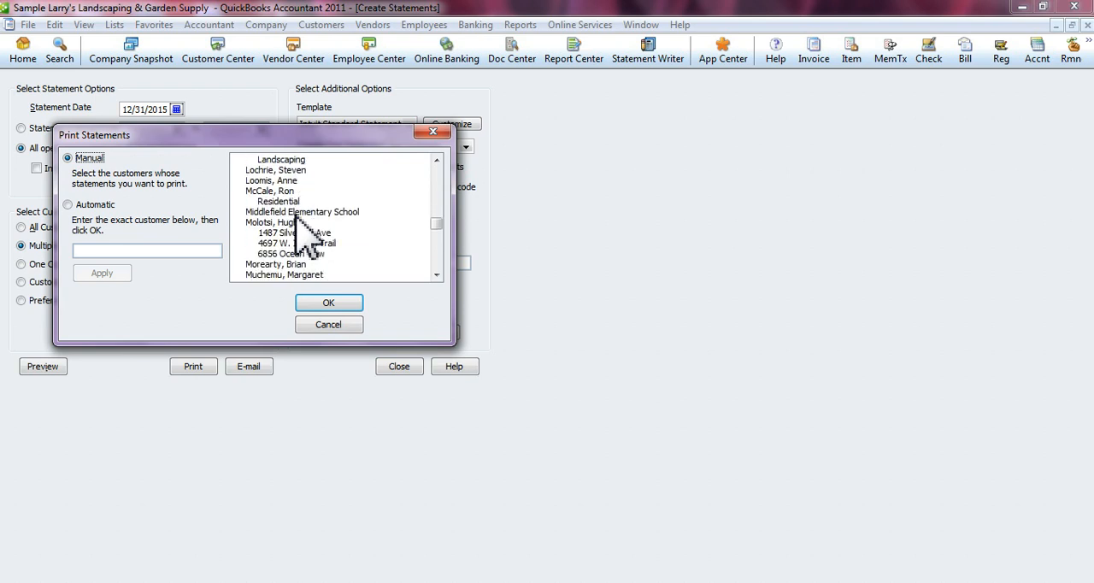
# - Try marking Retail Sales and three neighboring customers in the multiple-customer list for statements
pyautogui.click(238, 244)
pyautogui.click(238, 232)
pyautogui.click(239, 223)
pyautogui.click(239, 212)
pyautogui.click(239, 191)
pyautogui.click(239, 201)
pyautogui.click(238, 190)
pyautogui.click(239, 201)
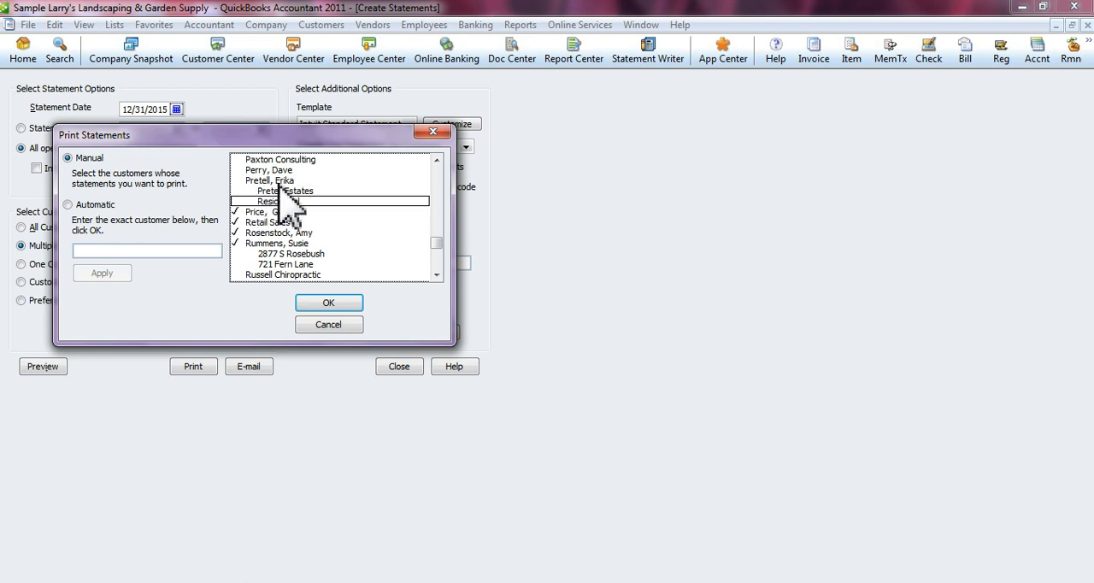
# - Try marking a customer's two jobs in place of the parent customer, and cancel the multiple-customer selection
pyautogui.click(240, 181)
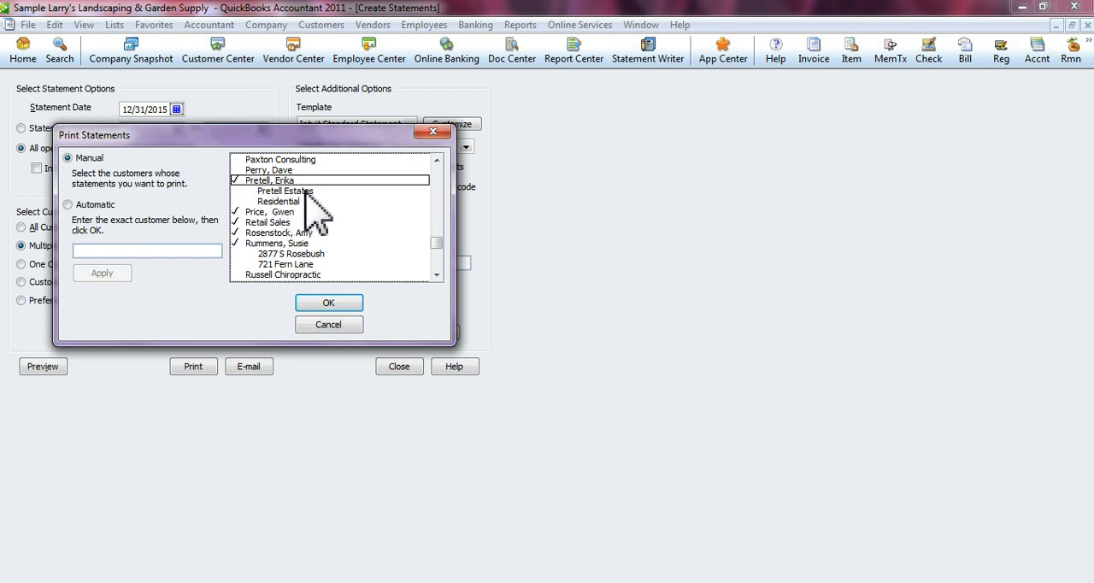
pyautogui.click(242, 191)
pyautogui.click(250, 202)
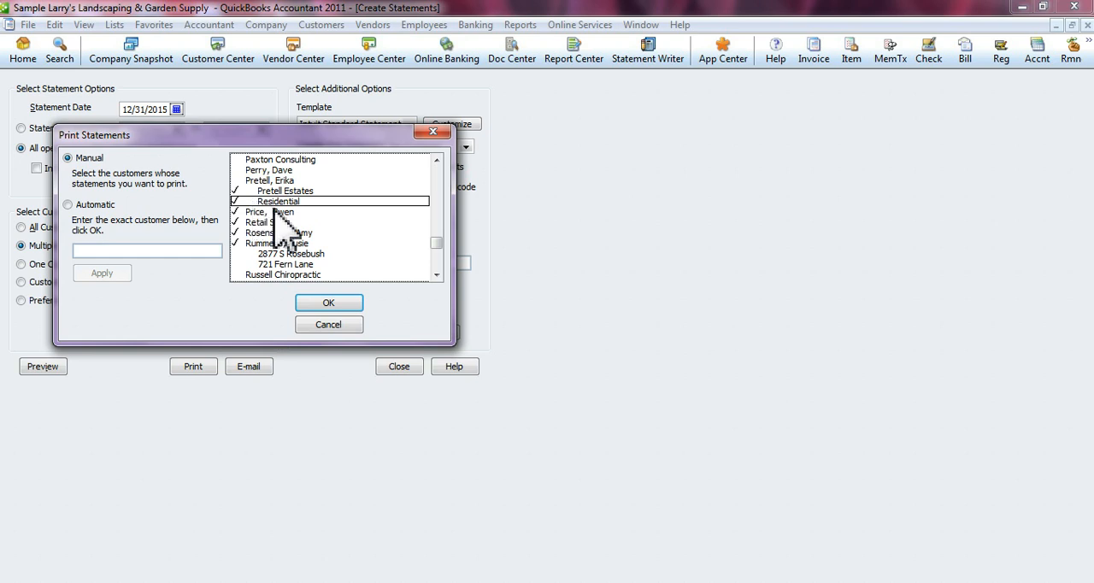
pyautogui.scroll(4, 321, 242)
pyautogui.scroll(2, 321, 242)
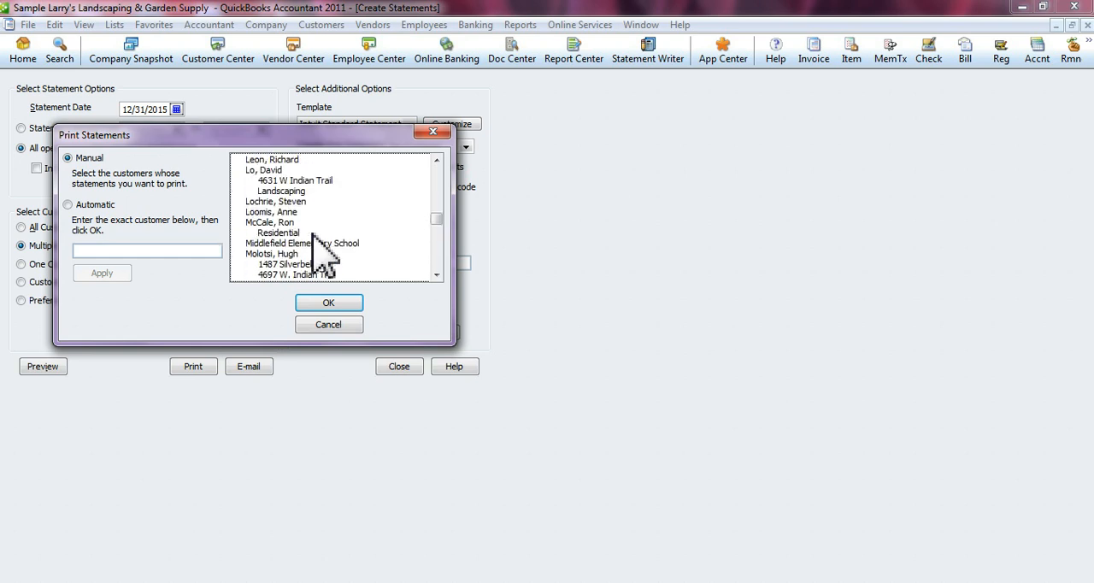
pyautogui.click(345, 326)
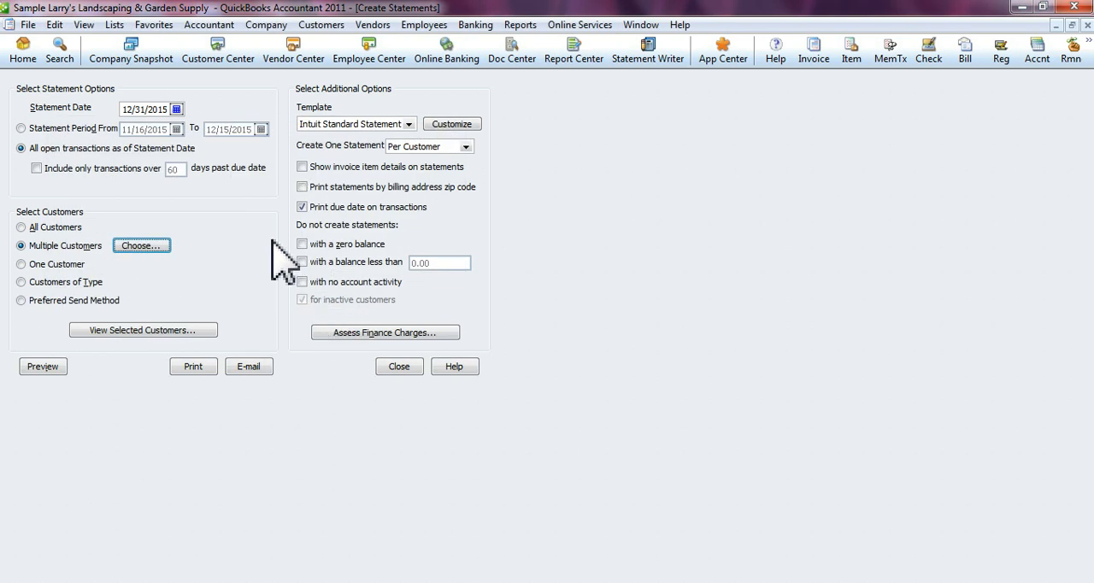
# - Try the One Customer and Customers of Type selections and view the choices each one offers
pyautogui.click(26, 265)
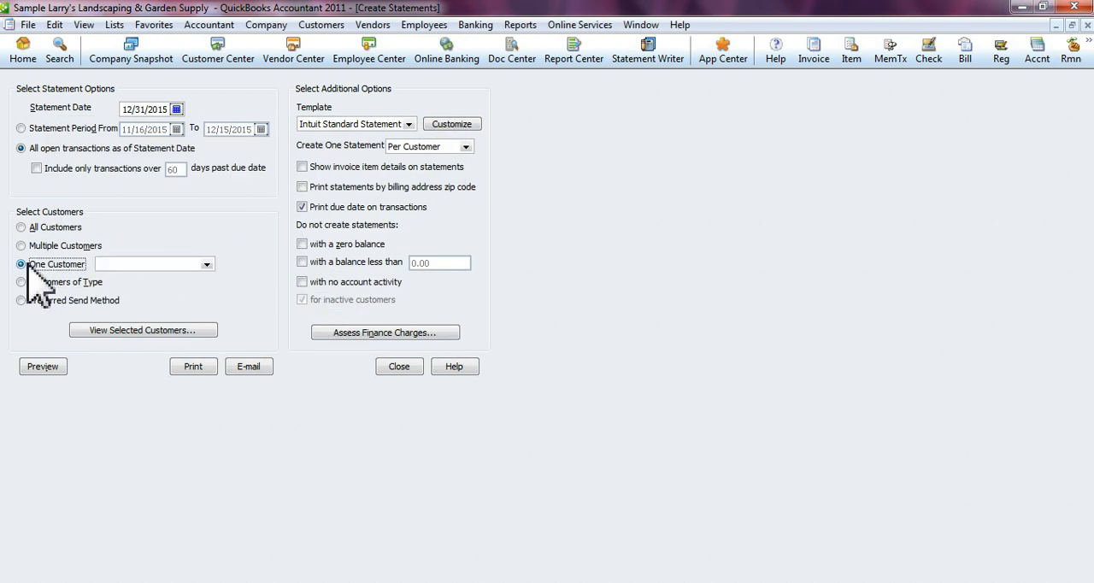
pyautogui.click(205, 265)
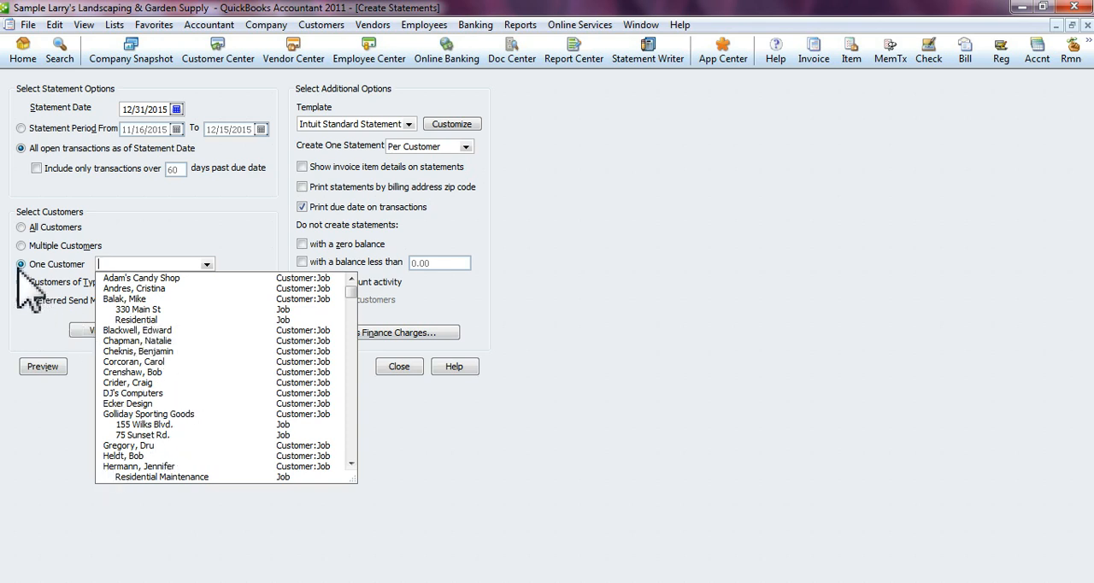
pyautogui.click(109, 244)
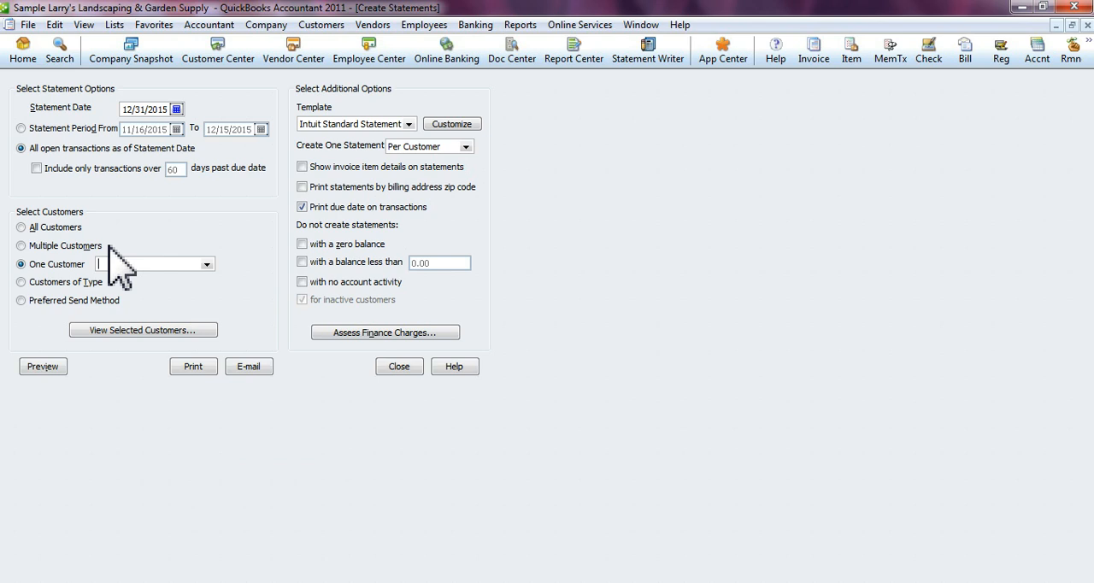
pyautogui.click(85, 282)
pyautogui.click(222, 283)
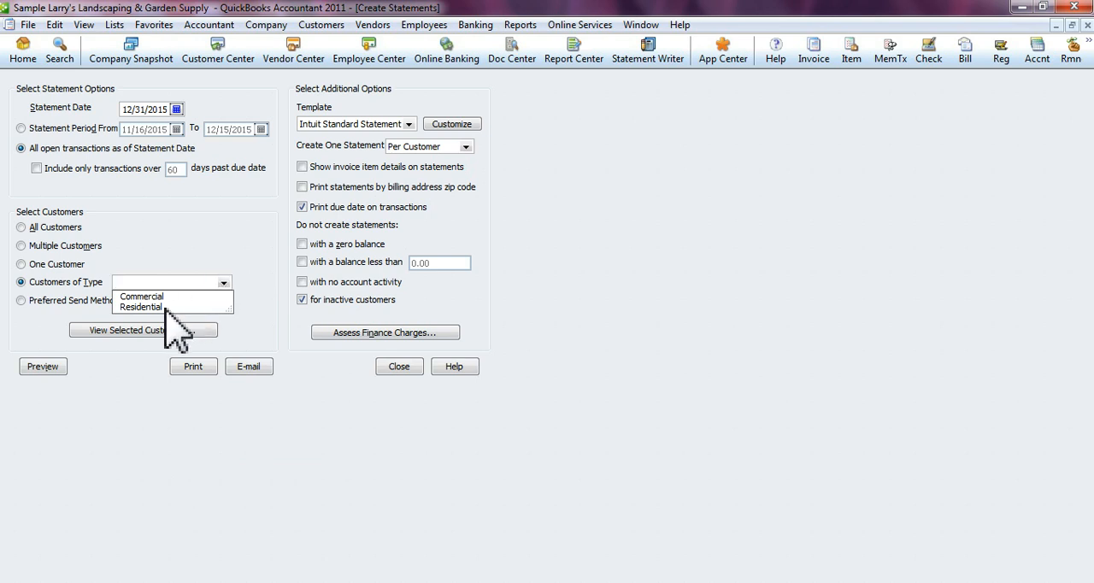
pyautogui.click(35, 304)
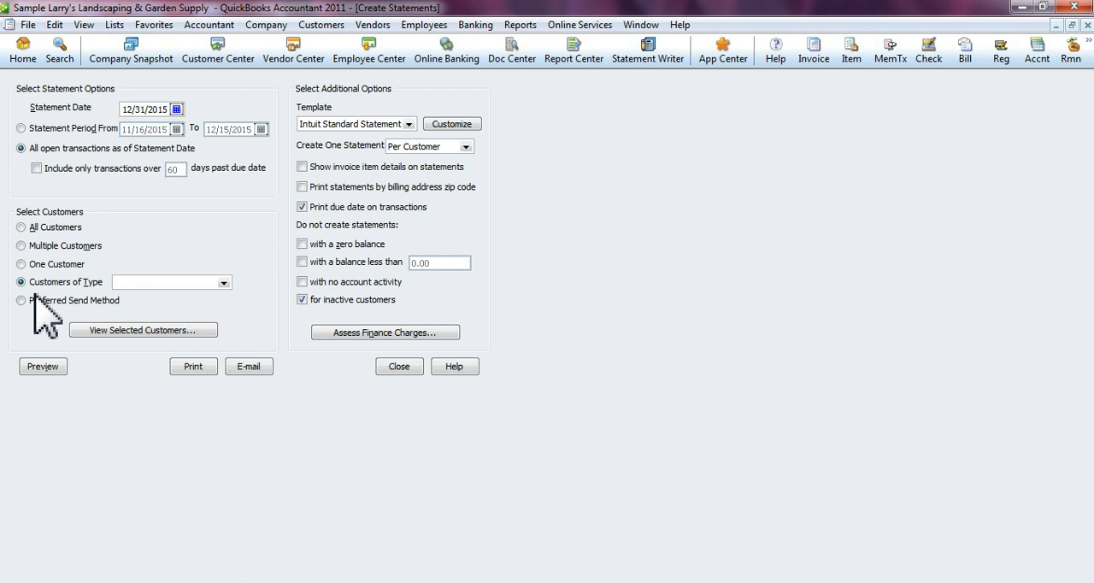
# - Try selecting customers by the E-mail preferred send method, and return the selection to All Customers
pyautogui.click(35, 303)
pyautogui.click(239, 300)
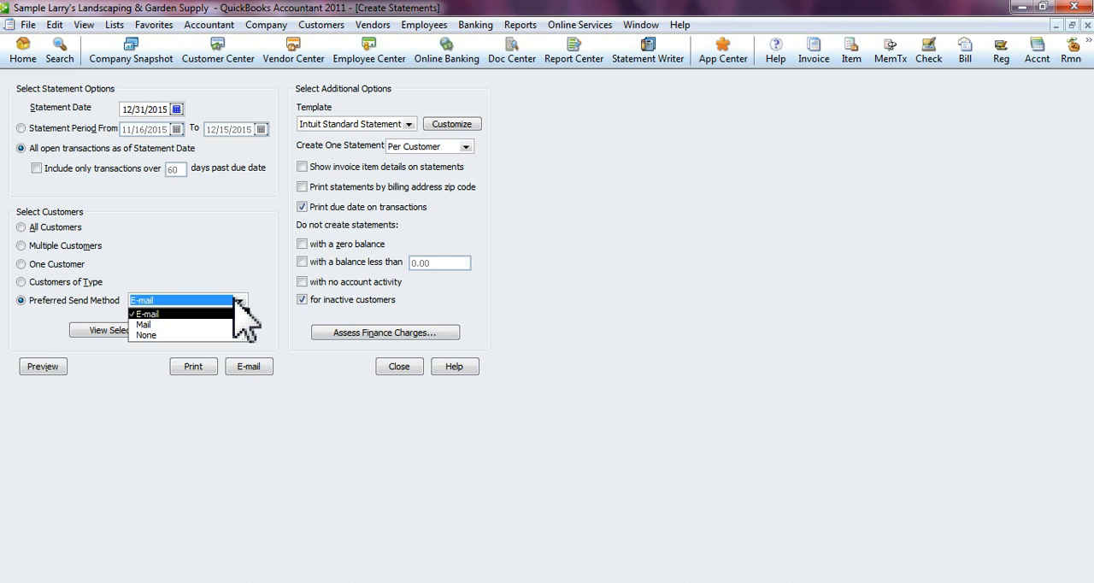
pyautogui.click(238, 299)
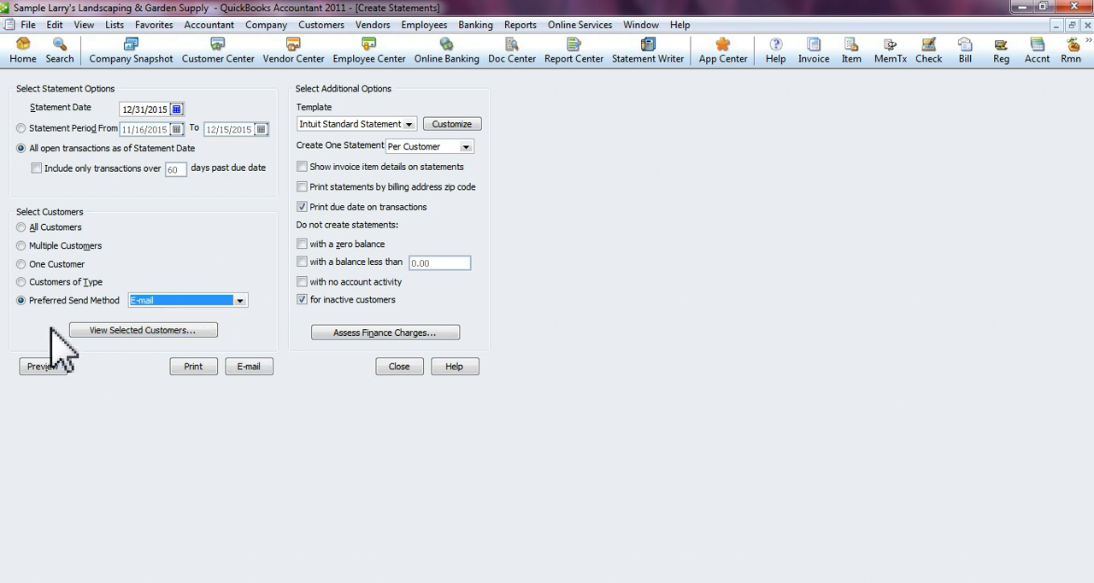
pyautogui.click(35, 282)
pyautogui.click(39, 264)
pyautogui.click(44, 246)
pyautogui.click(55, 227)
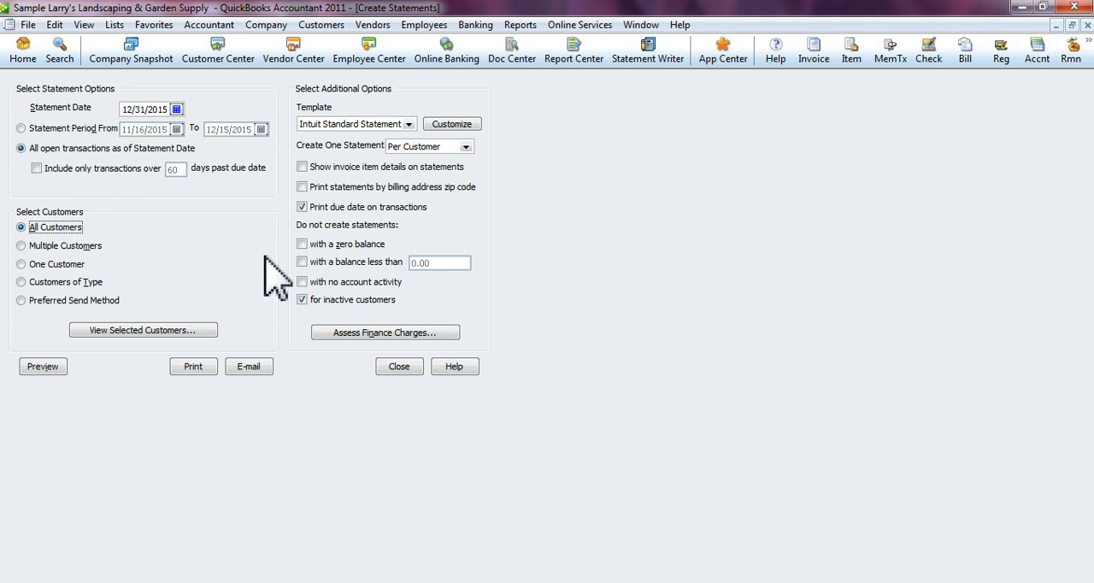
# - Check which statement templates are available, keeping Intuit Standard Statement selected
pyautogui.click(409, 125)
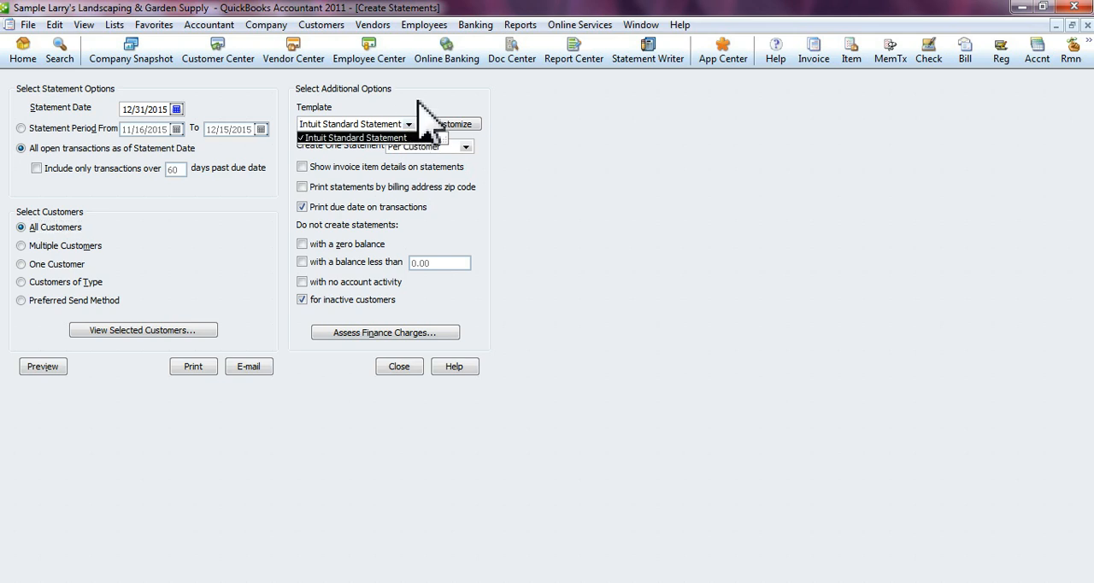
pyautogui.click(421, 109)
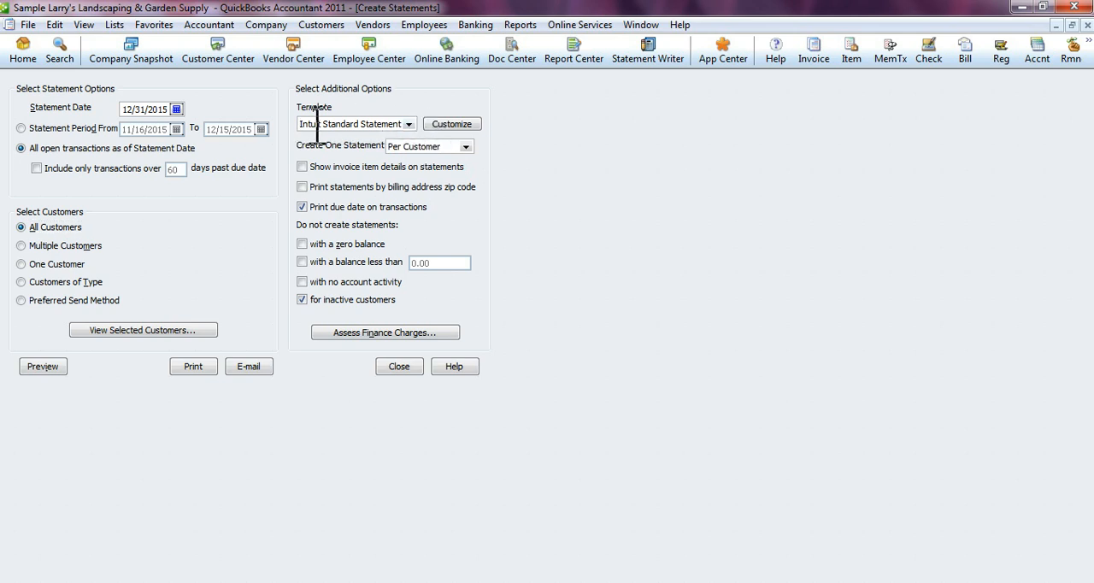
pyautogui.moveTo(306, 124); pyautogui.dragTo(418, 120)
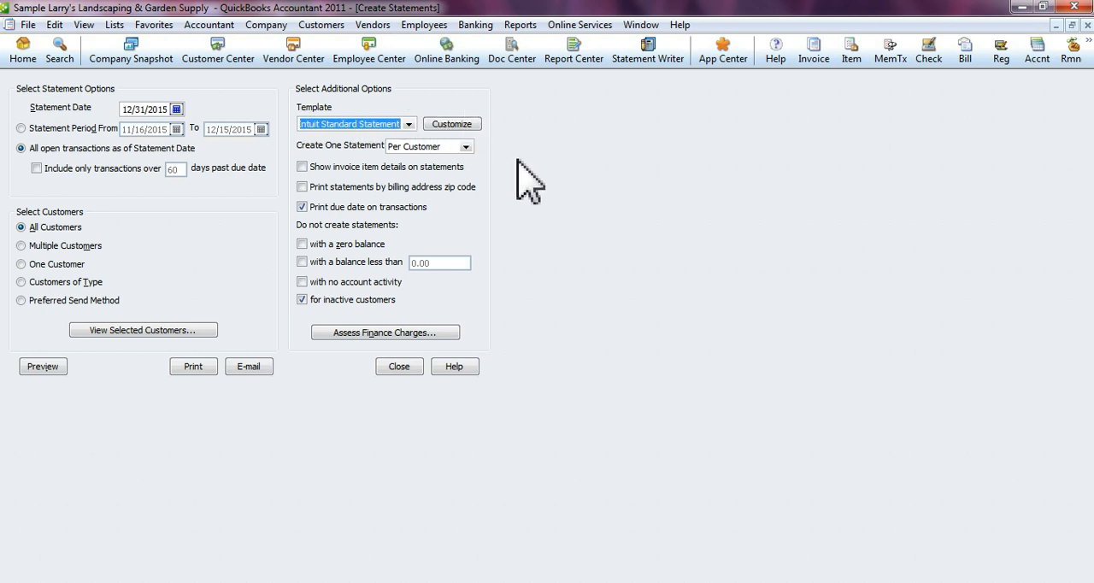
# - View the data layout customization for a copy of the Intuit Standard Statement template, and close it without changes
pyautogui.click(475, 126)
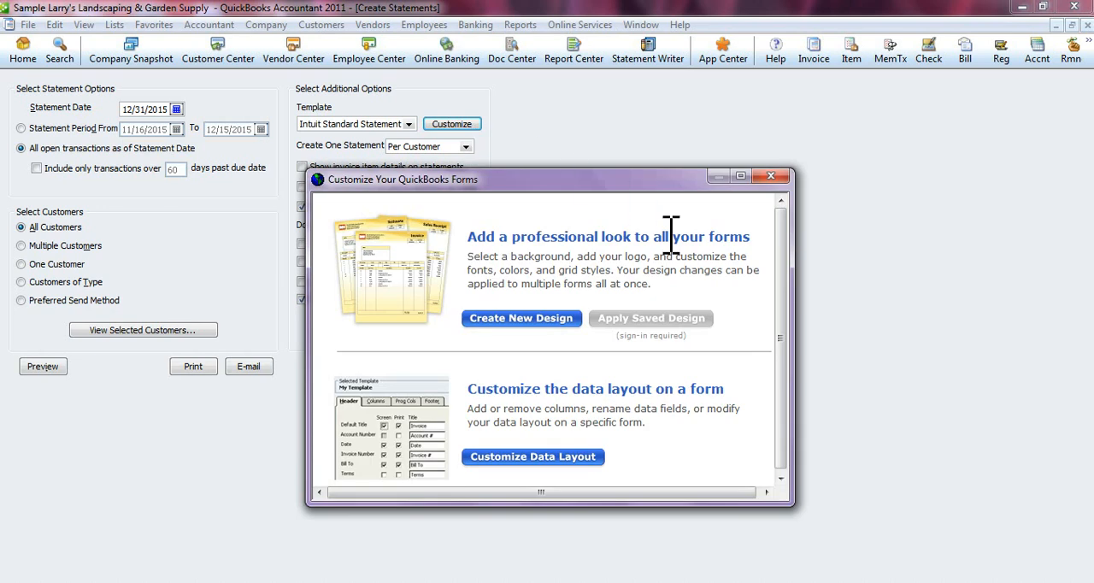
pyautogui.click(542, 459)
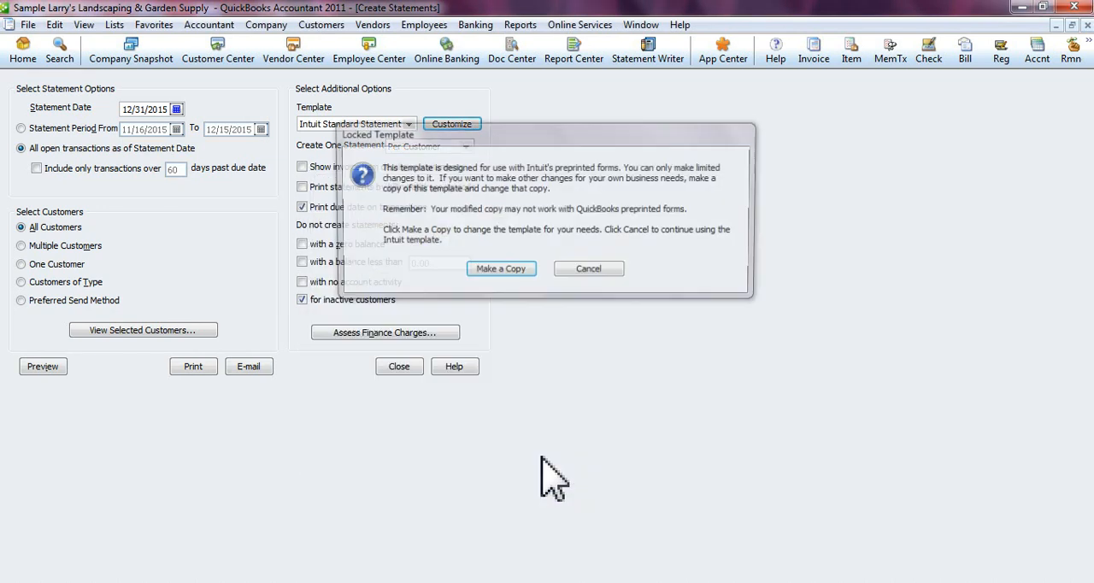
pyautogui.click(516, 271)
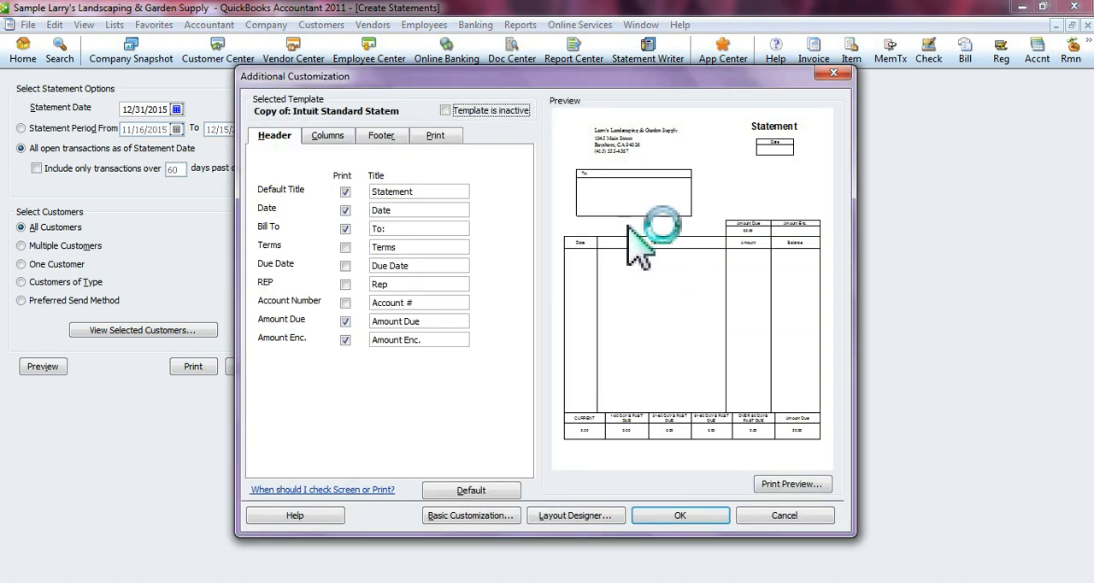
pyautogui.click(835, 74)
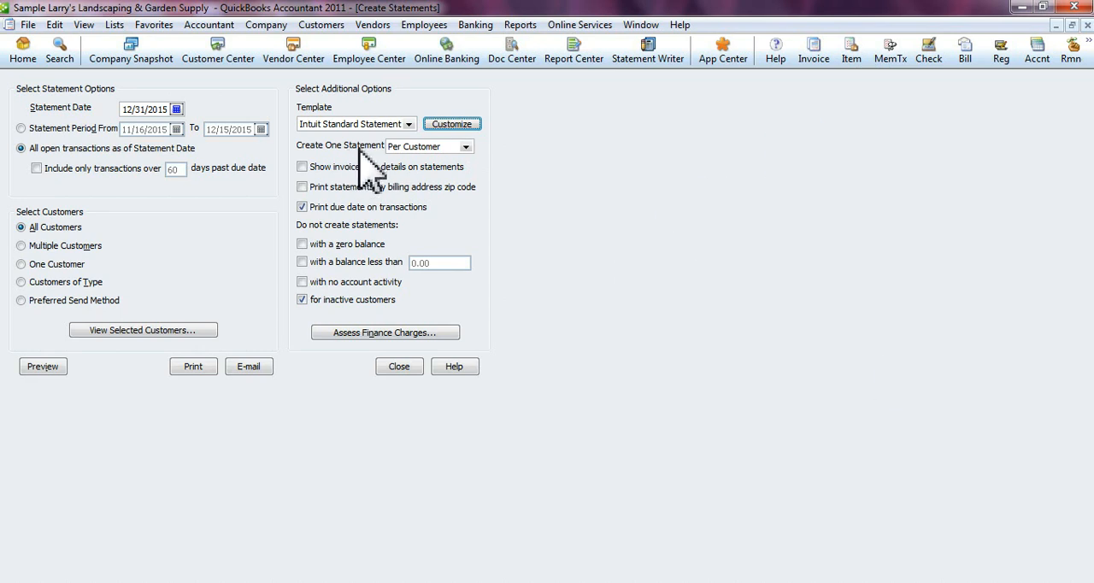
# - Create one statement per job, and try showing invoice item details on statements before leaving that option off
pyautogui.click(466, 147)
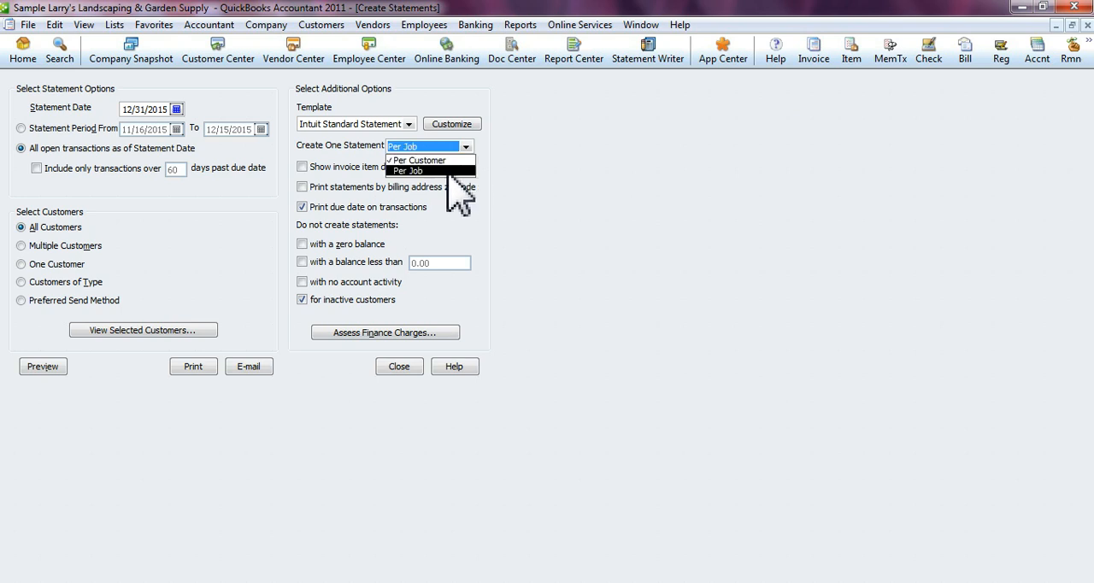
pyautogui.click(450, 171)
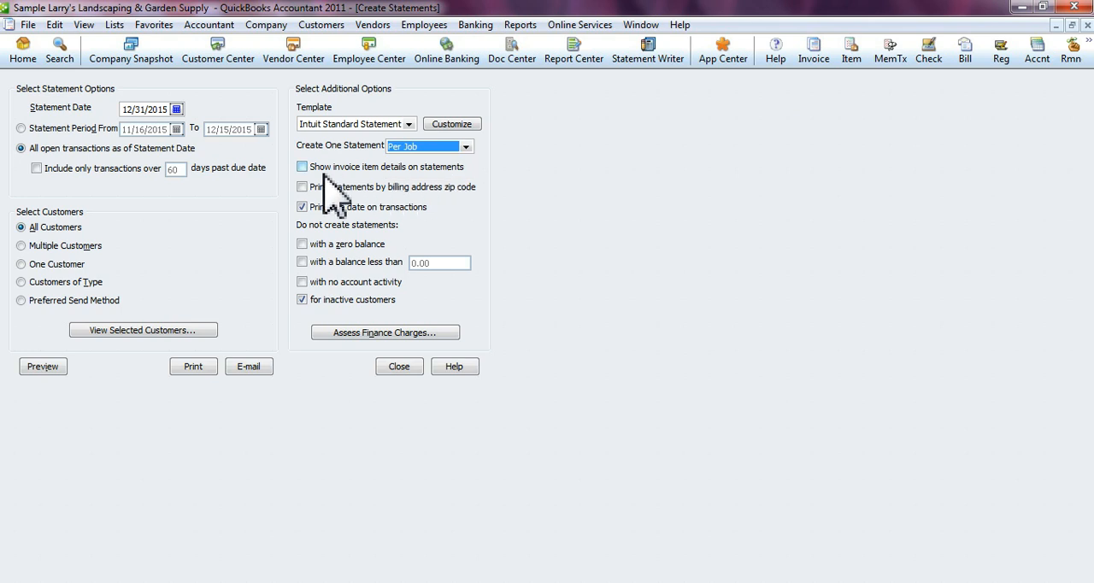
pyautogui.click(303, 167)
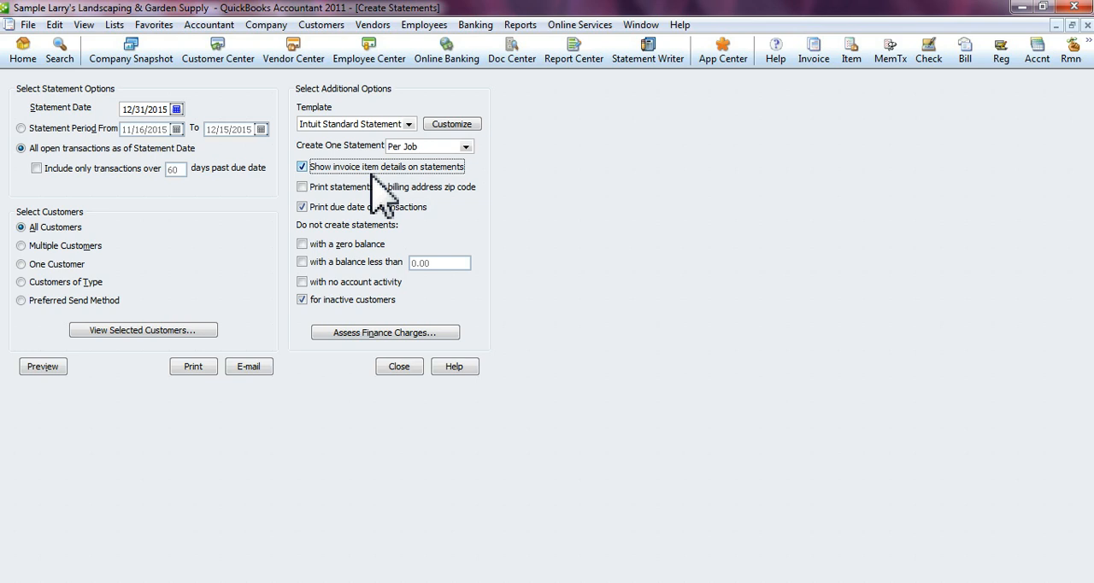
pyautogui.click(302, 166)
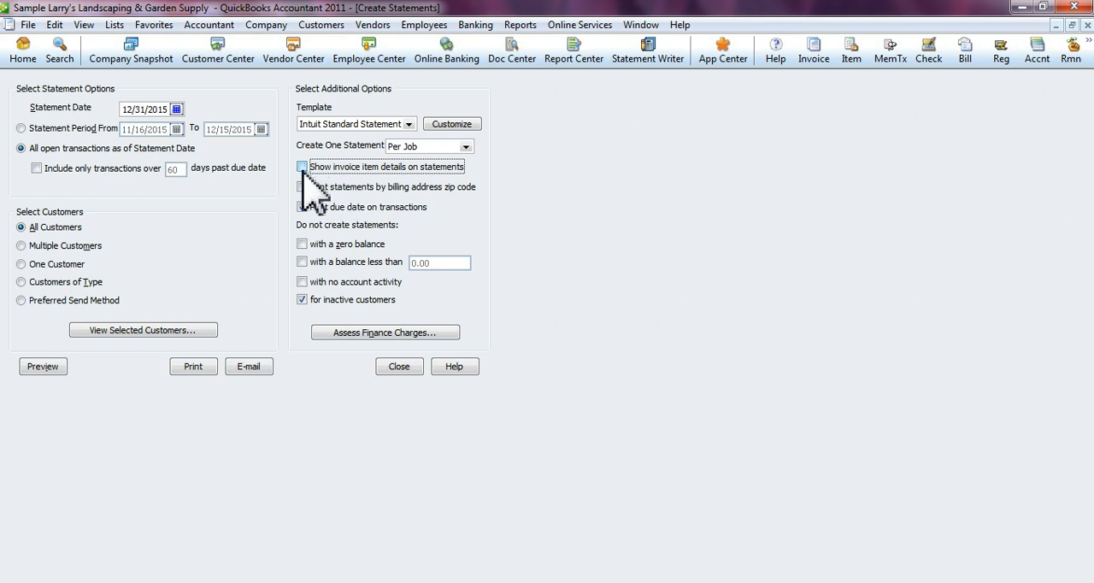
# - Exclude statements with a zero balance or no account activity, keeping the balance threshold off and the inactive customers exclusion on
pyautogui.click(302, 243)
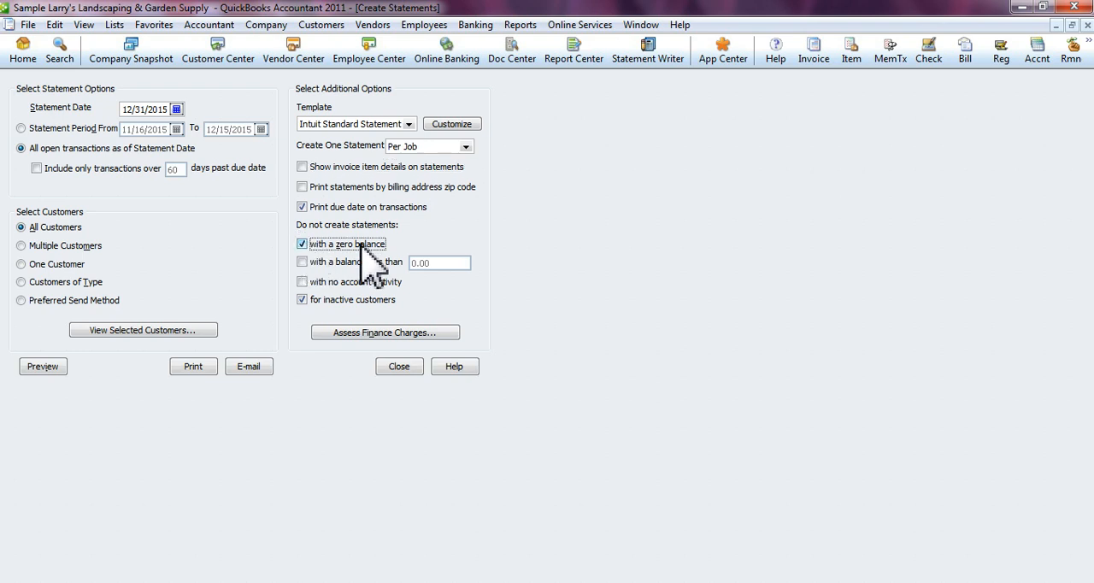
pyautogui.click(302, 262)
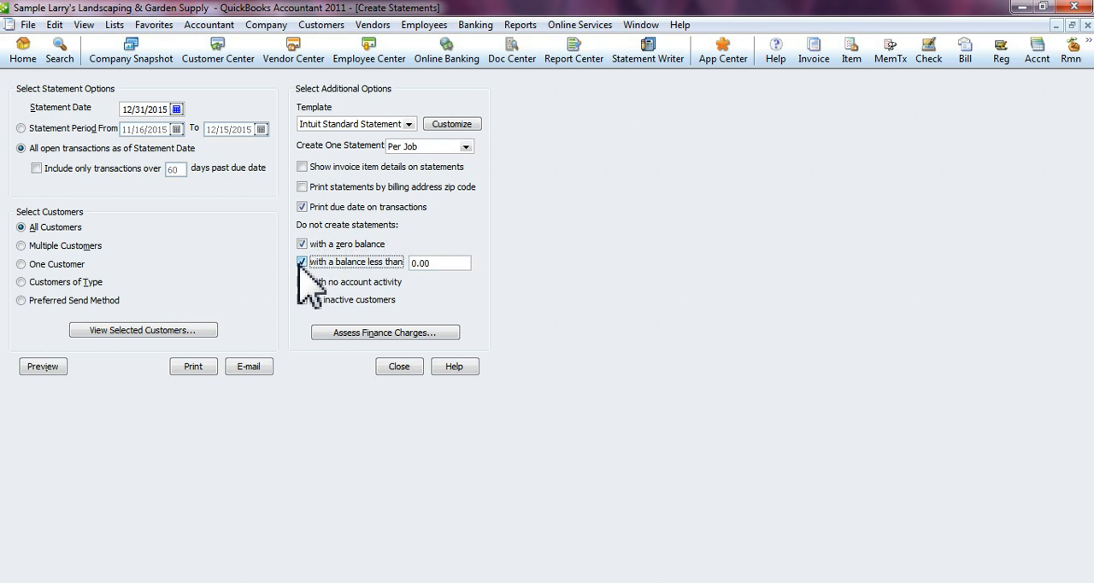
pyautogui.click(302, 262)
pyautogui.click(302, 282)
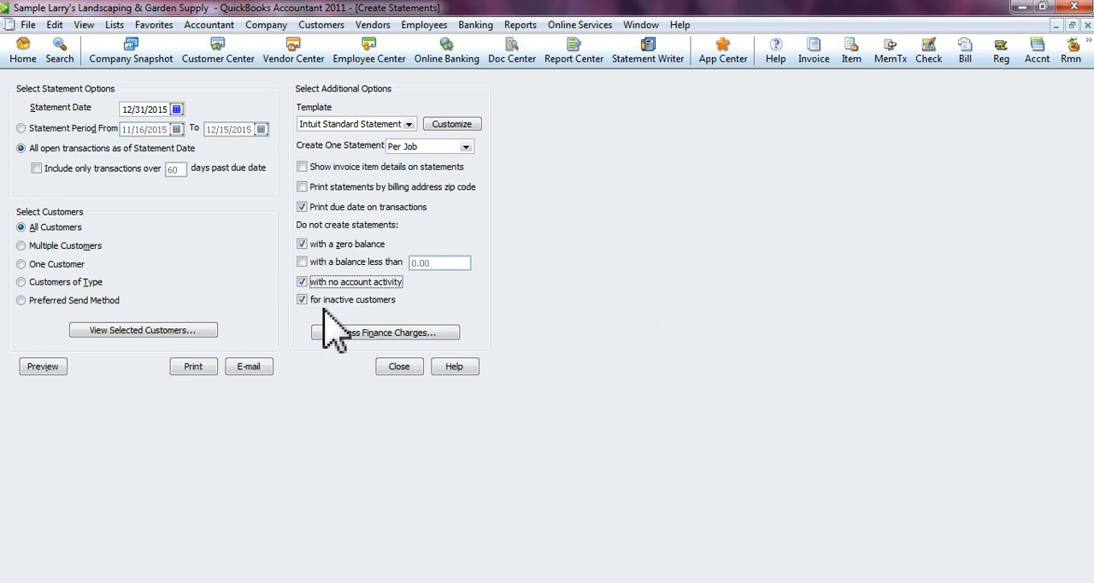
pyautogui.click(300, 297)
pyautogui.click(299, 298)
# - Review the available finance charge templates and the Finance Charge basic customization without changes, and run the charge assessment
pyautogui.click(418, 335)
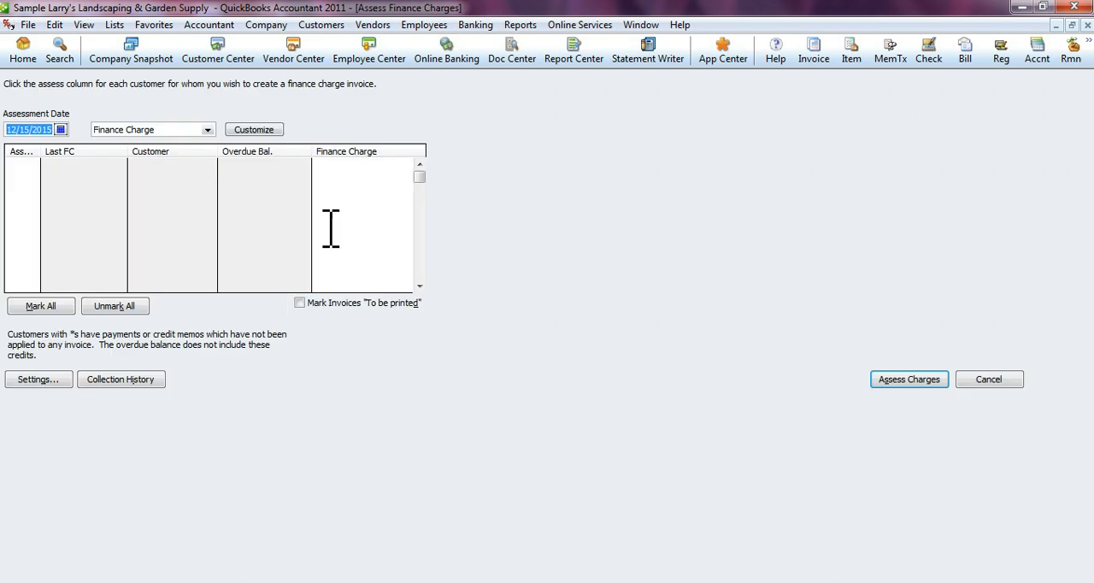
pyautogui.click(208, 130)
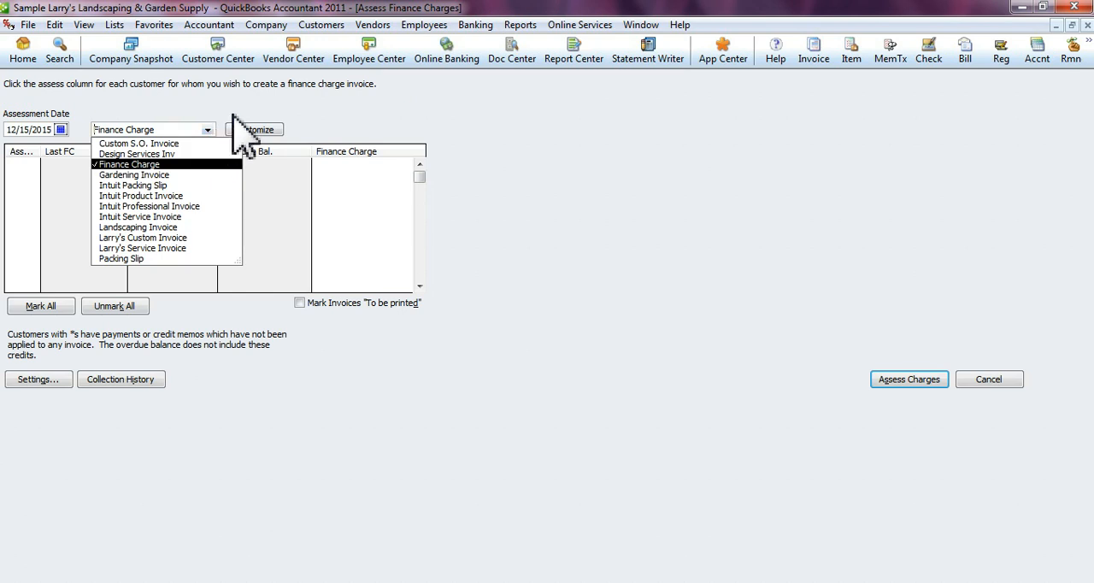
pyautogui.click(255, 100)
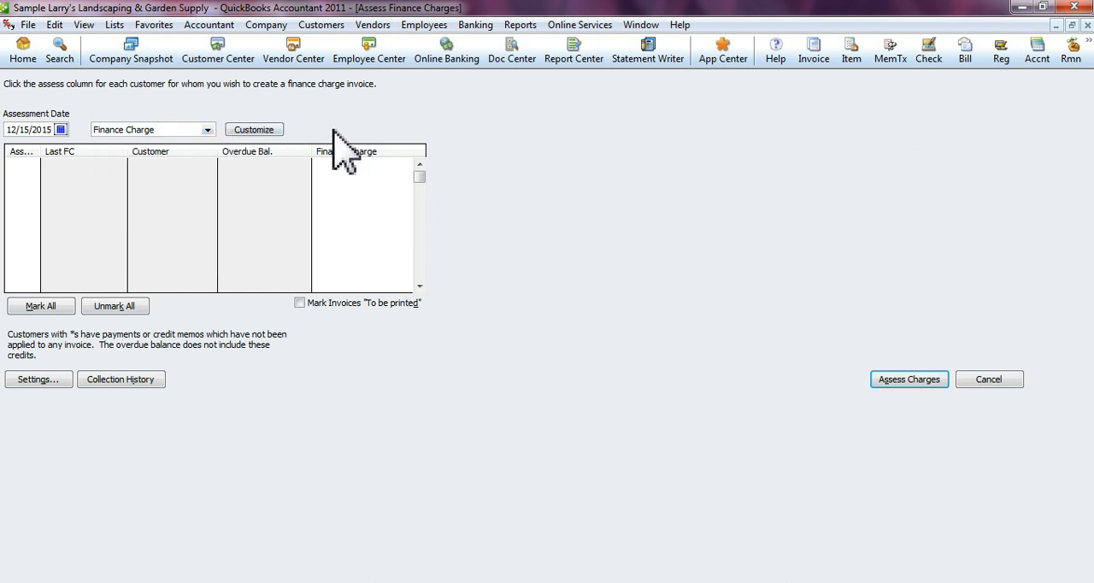
pyautogui.click(264, 131)
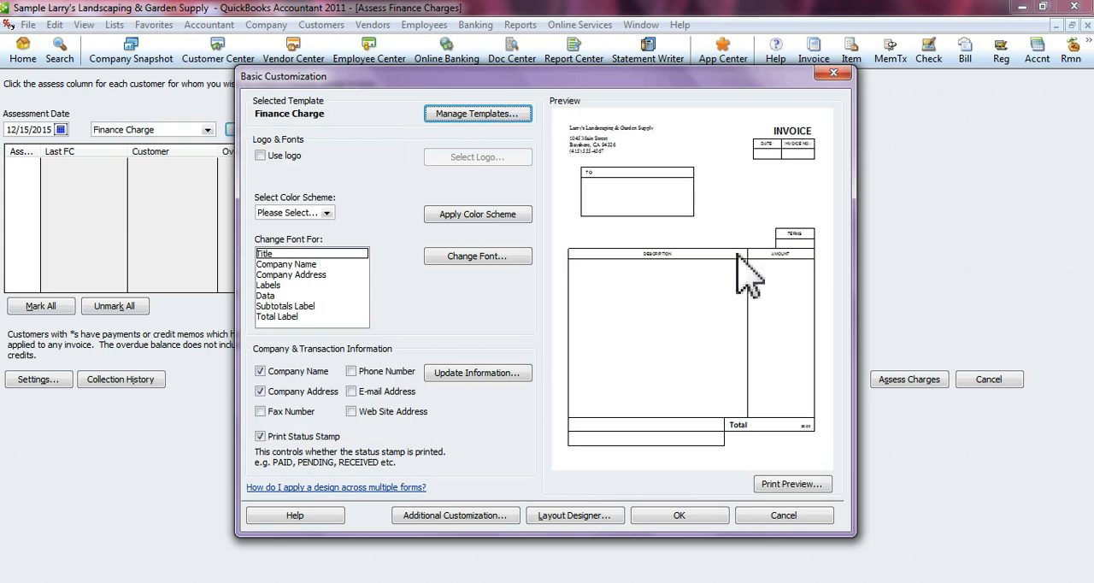
pyautogui.click(833, 73)
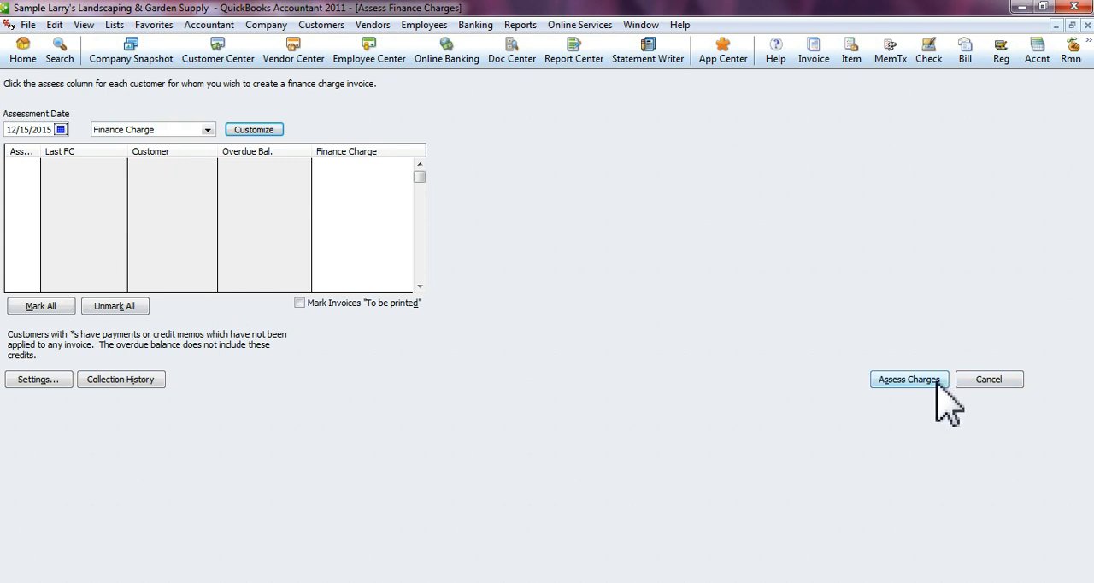
pyautogui.click(906, 385)
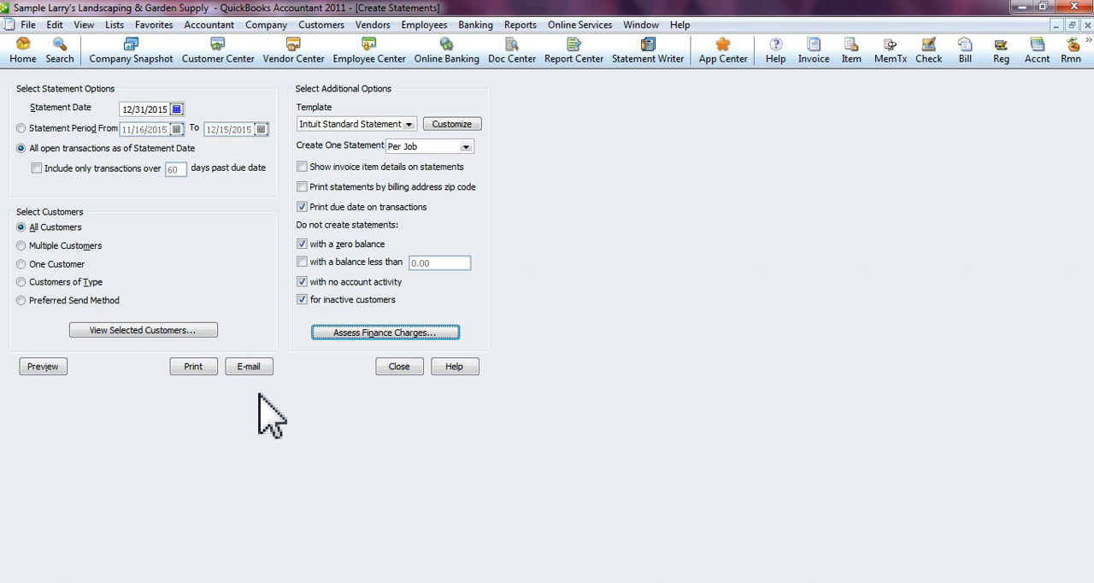
# - Preview the statements enlarged, page through them from the first to the last, and close the preview
pyautogui.click(51, 366)
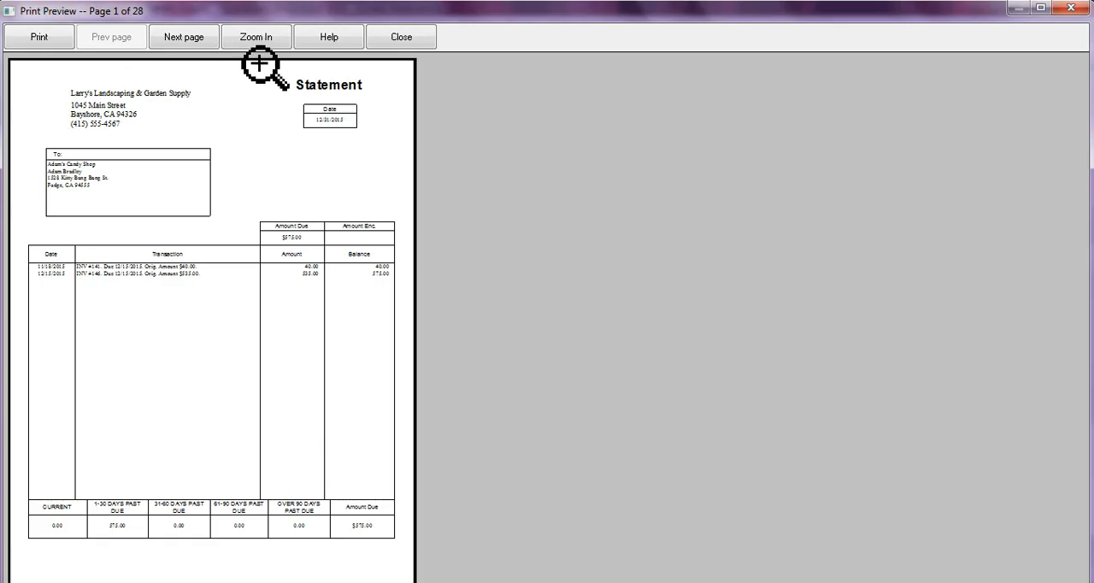
pyautogui.click(257, 38)
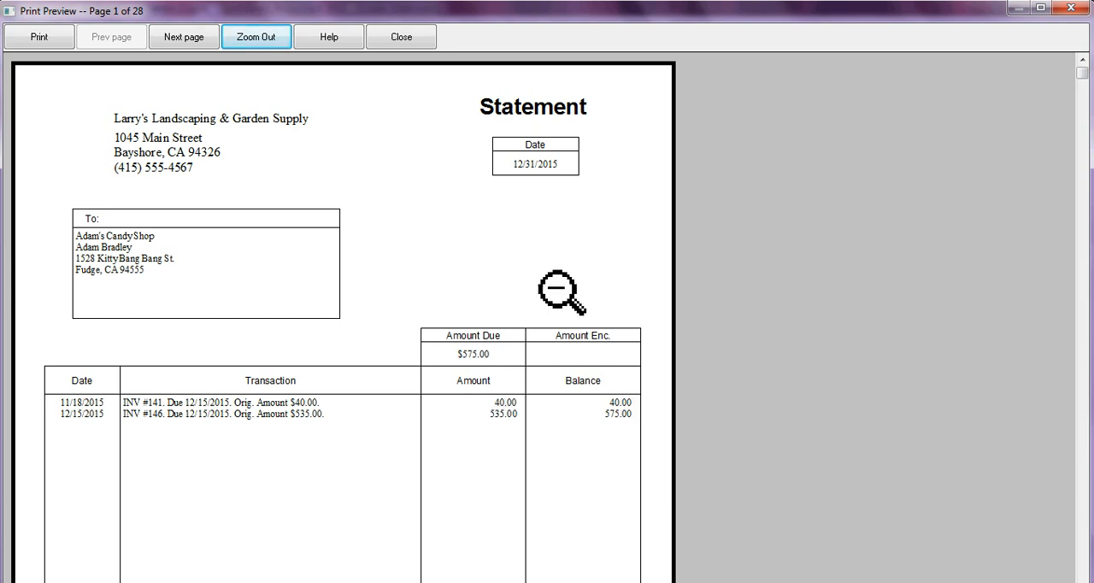
pyautogui.click(189, 39)
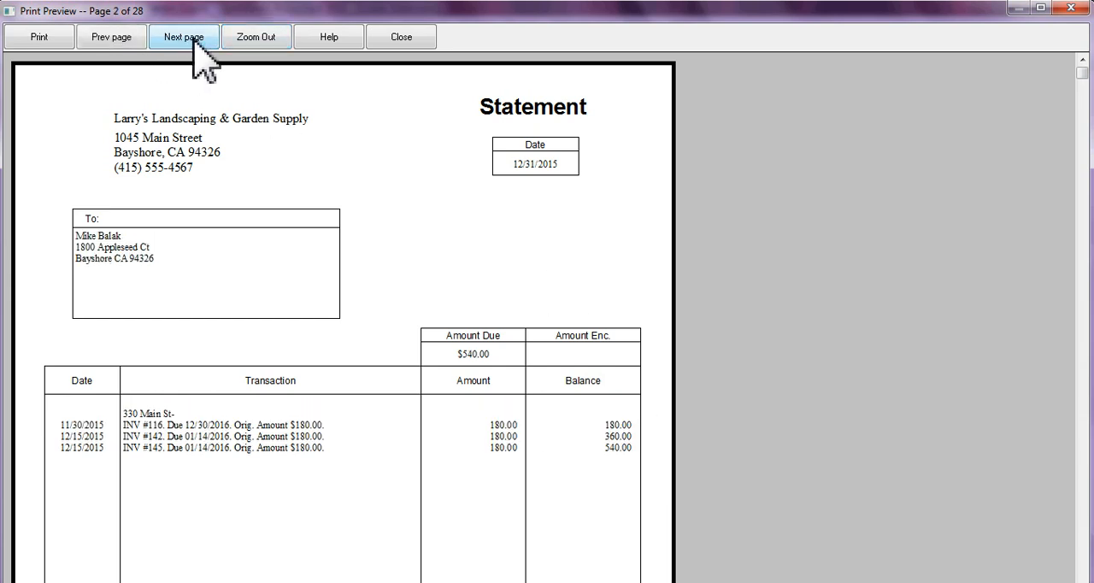
pyautogui.click(193, 40)
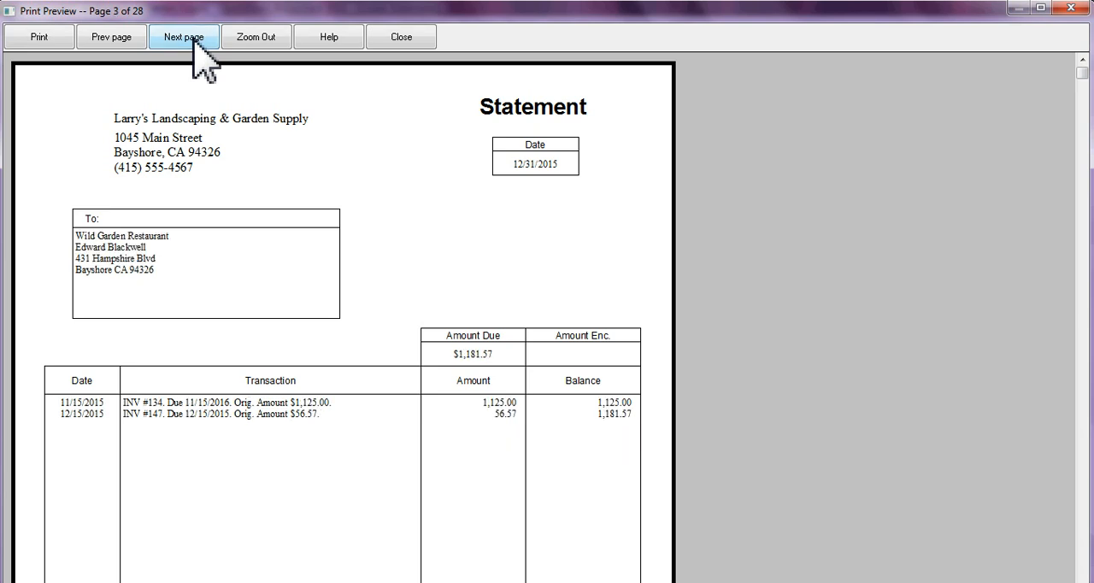
pyautogui.click(193, 38)
pyautogui.click(193, 39)
pyautogui.click(193, 39)
pyautogui.click(194, 39)
pyautogui.click(193, 38)
pyautogui.click(193, 38)
pyautogui.click(193, 38)
pyautogui.click(194, 39)
pyautogui.click(193, 39)
pyautogui.click(193, 38)
pyautogui.click(193, 39)
pyautogui.click(193, 38)
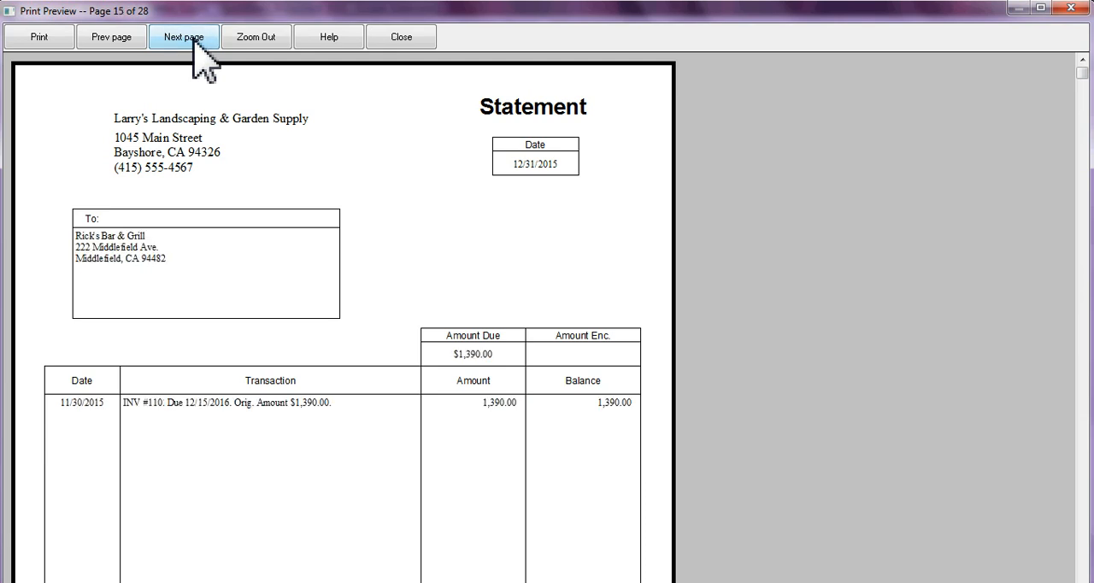
pyautogui.click(193, 38)
pyautogui.click(193, 38)
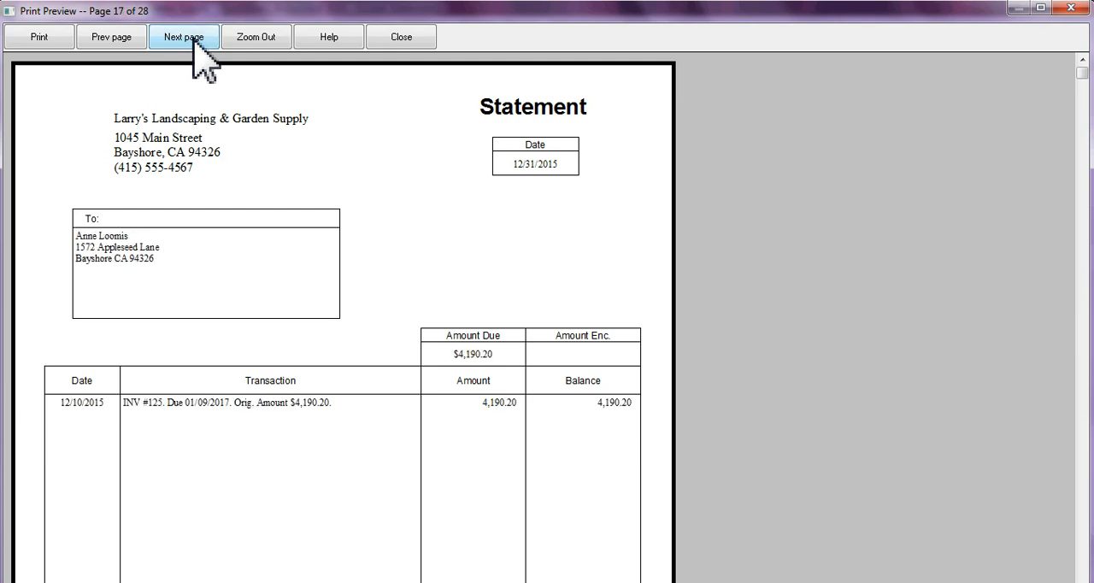
pyautogui.click(193, 38)
pyautogui.click(193, 38)
pyautogui.click(193, 38)
pyautogui.click(193, 38)
pyautogui.click(193, 38)
pyautogui.click(193, 38)
pyautogui.click(193, 38)
pyautogui.click(193, 39)
pyautogui.click(193, 39)
pyautogui.click(194, 38)
pyautogui.click(193, 39)
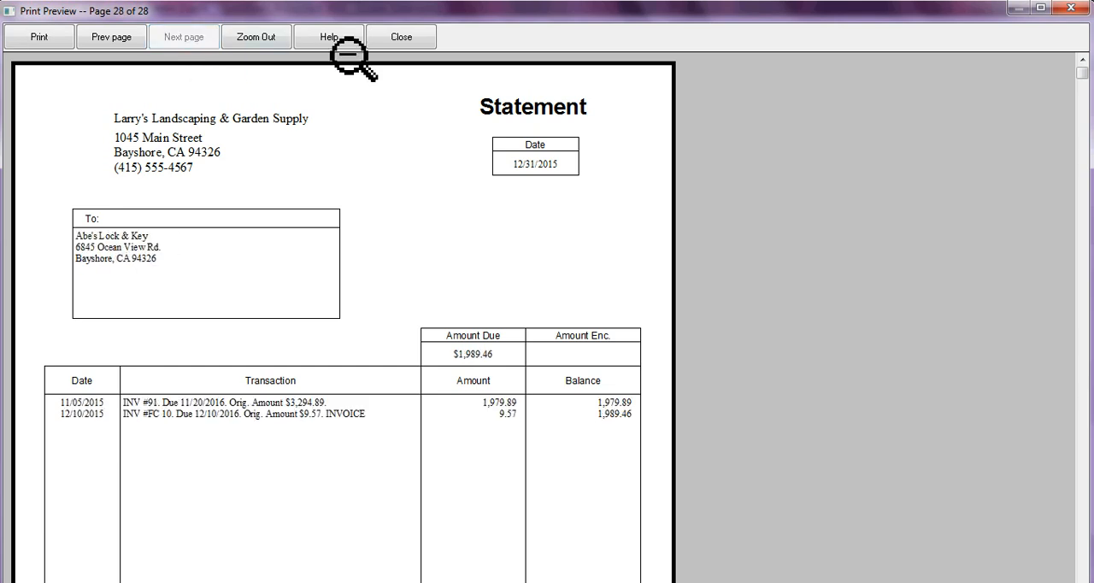
pyautogui.click(418, 46)
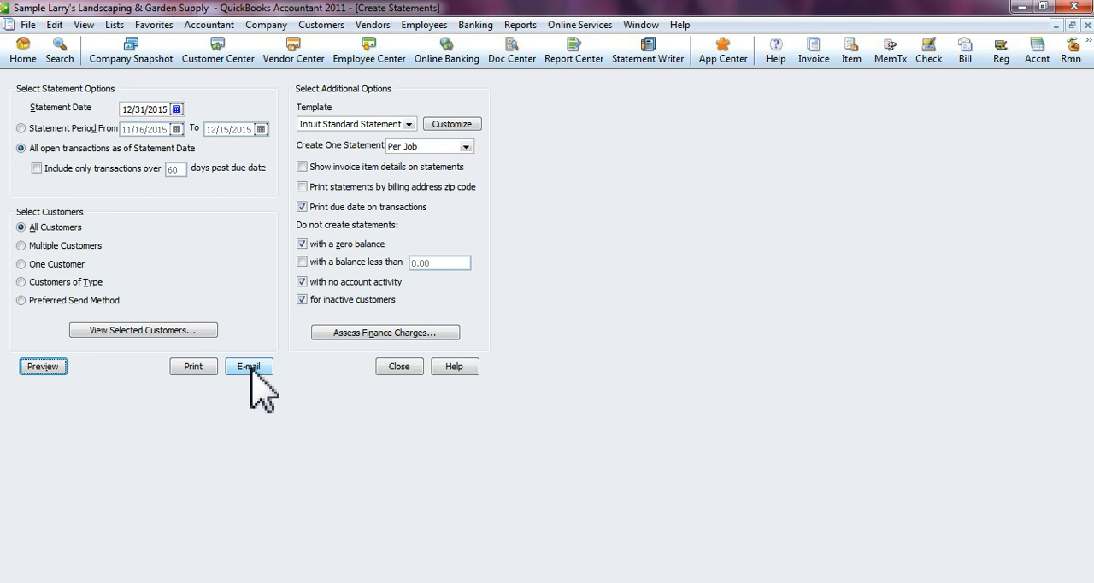
# - Look through the full list of customers selected for statement creation, and close the statement setup
pyautogui.click(176, 331)
pyautogui.moveTo(218, 266); pyautogui.dragTo(220, 135)
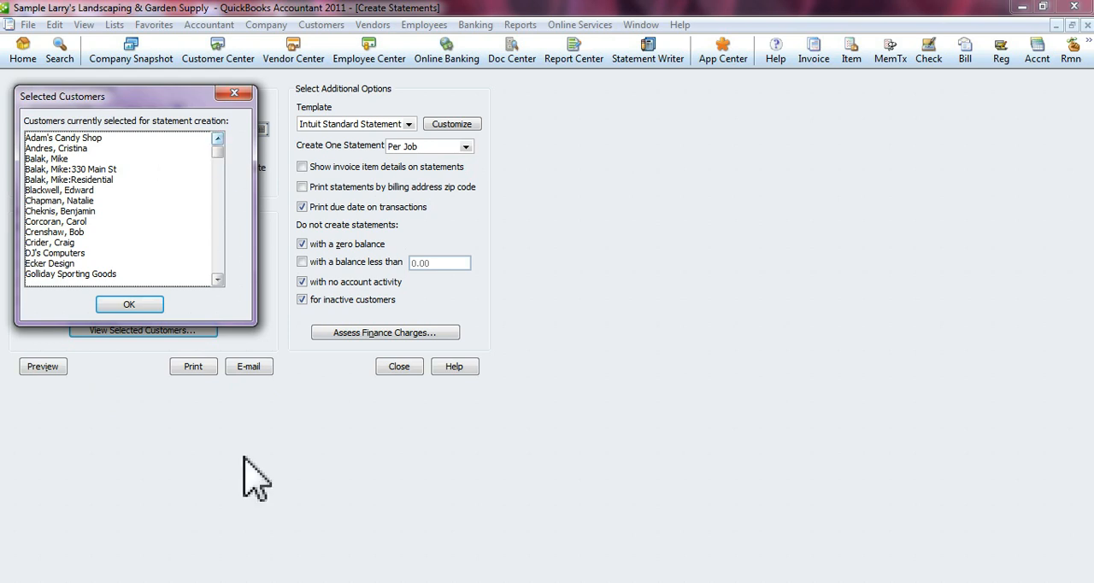
pyautogui.click(234, 92)
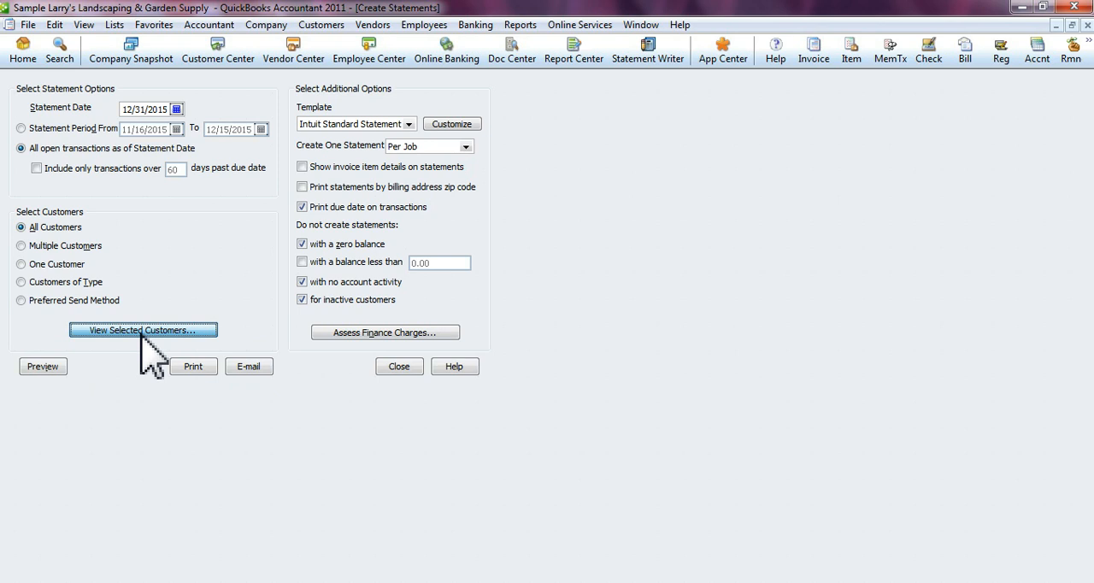
pyautogui.click(143, 331)
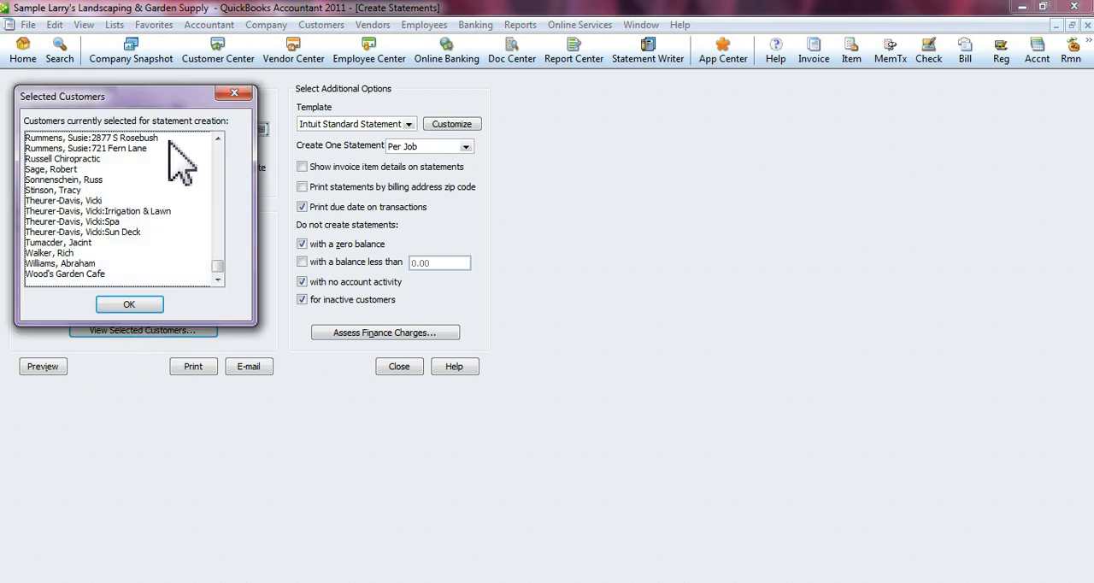
pyautogui.moveTo(215, 267); pyautogui.dragTo(210, 303)
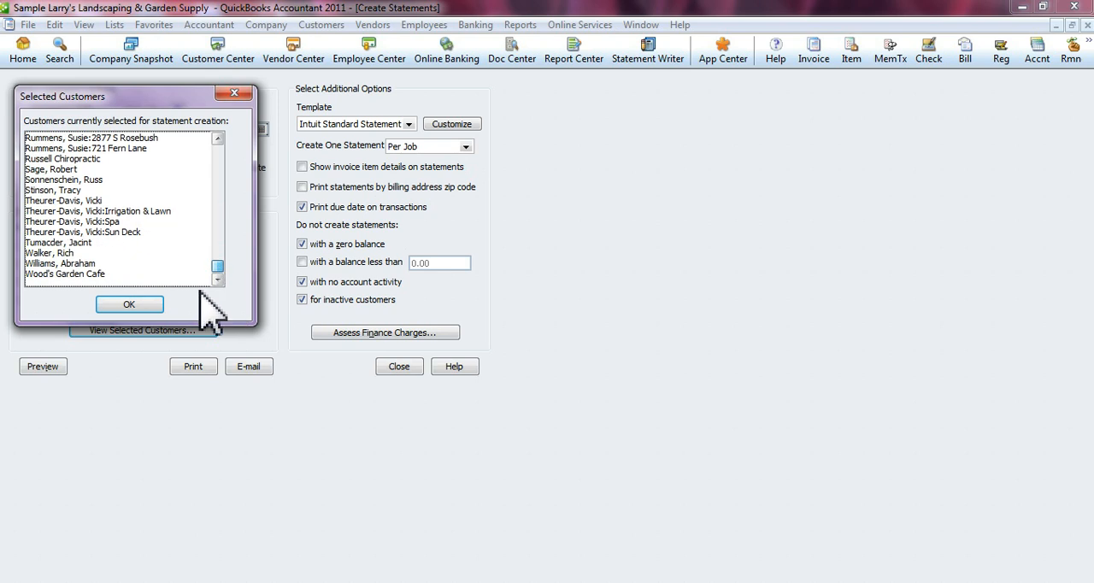
pyautogui.click(124, 306)
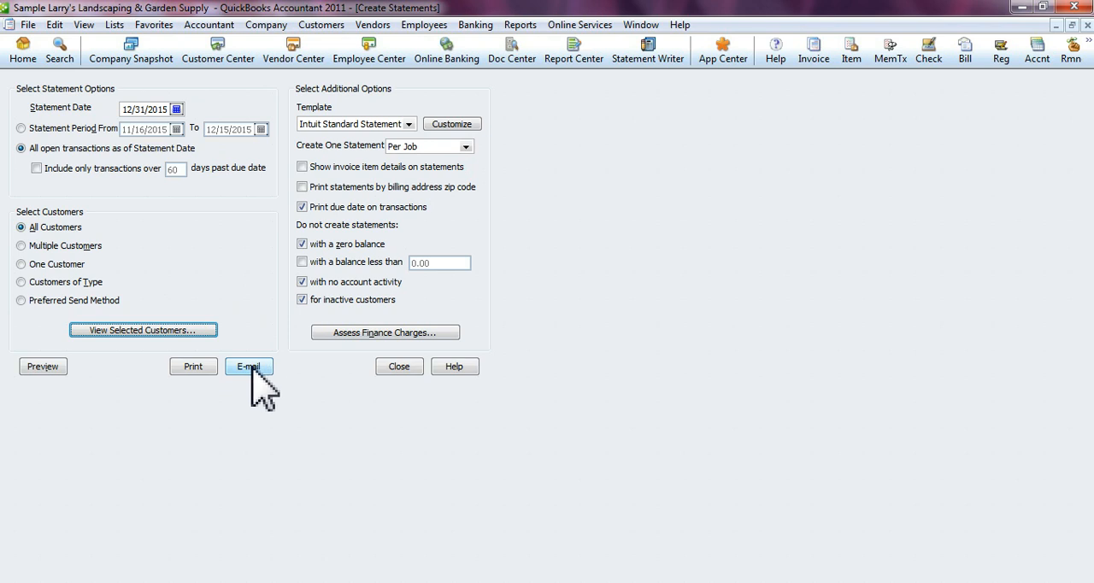
pyautogui.click(400, 367)
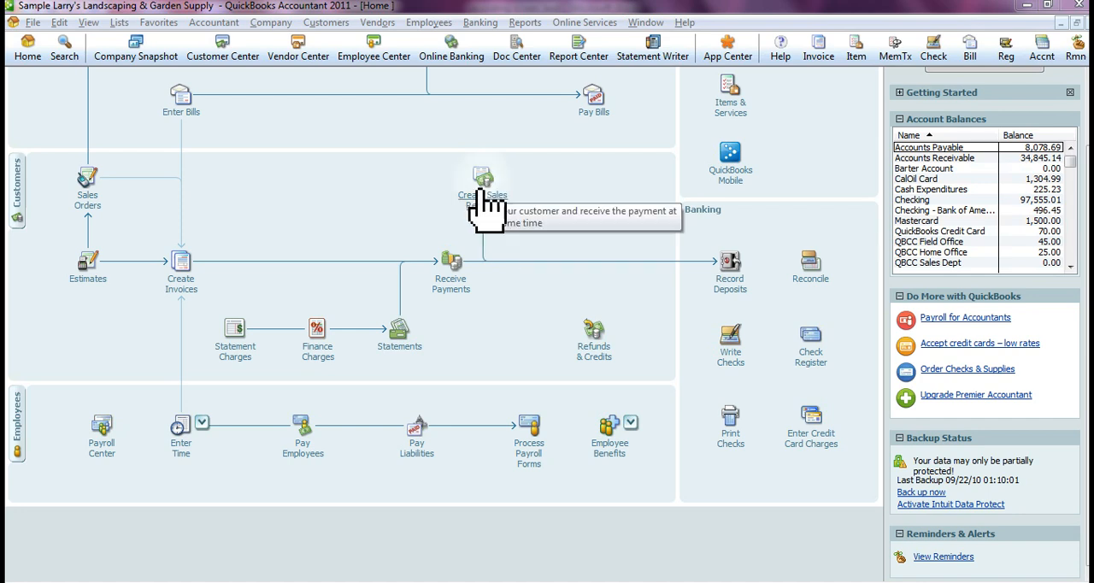
# - Open a blank sales receipt form and dismiss the Windows color scheme prompt
pyautogui.click(327, 23)
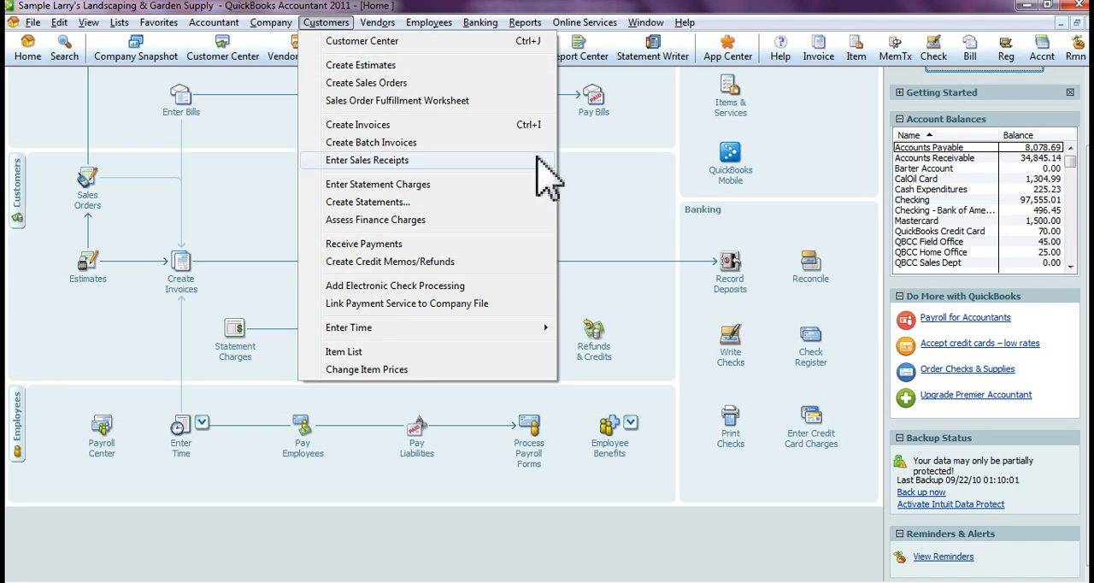
pyautogui.click(598, 178)
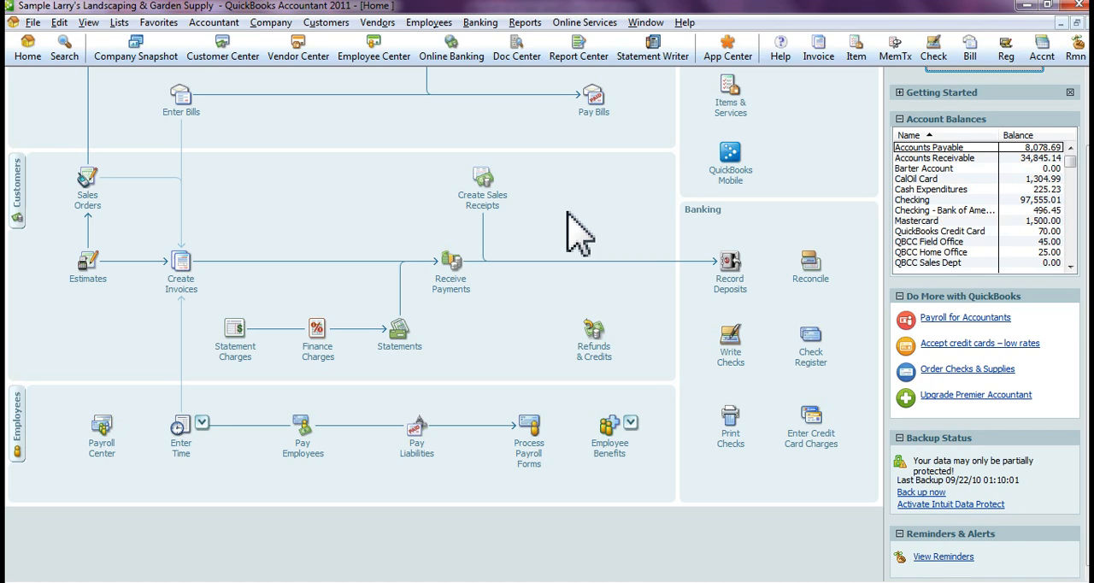
pyautogui.click(488, 205)
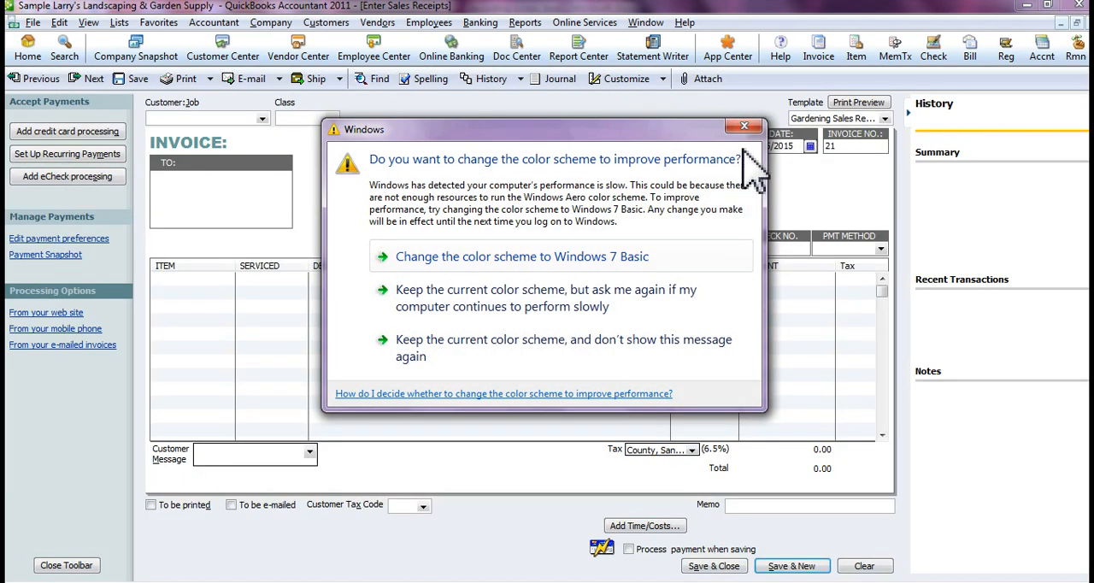
pyautogui.click(743, 127)
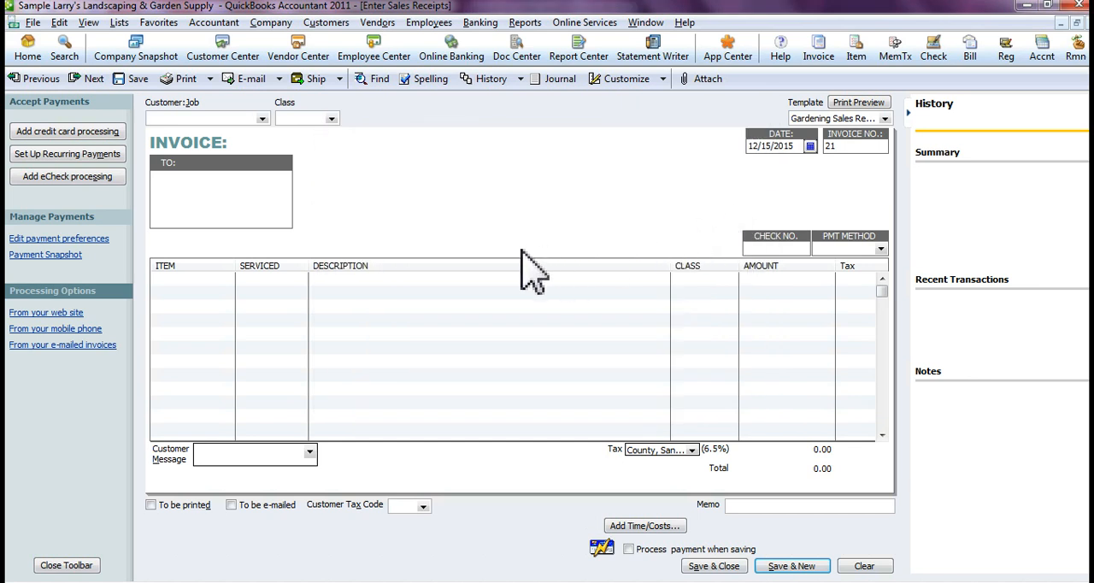